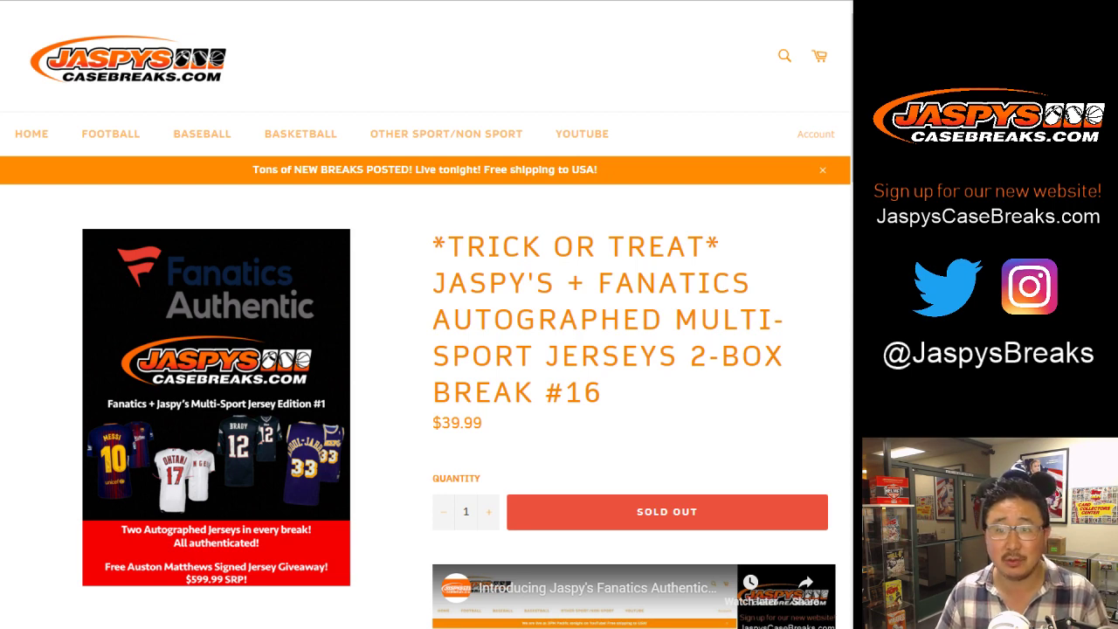
Step: Review the participant names in one List Randomizer form and the sports divisions in the other
{"action": "key", "text": "ctrl+Tab"}
{"action": "left_click_drag", "start_coordinate": [512, 301], "coordinate": [511, 221]}
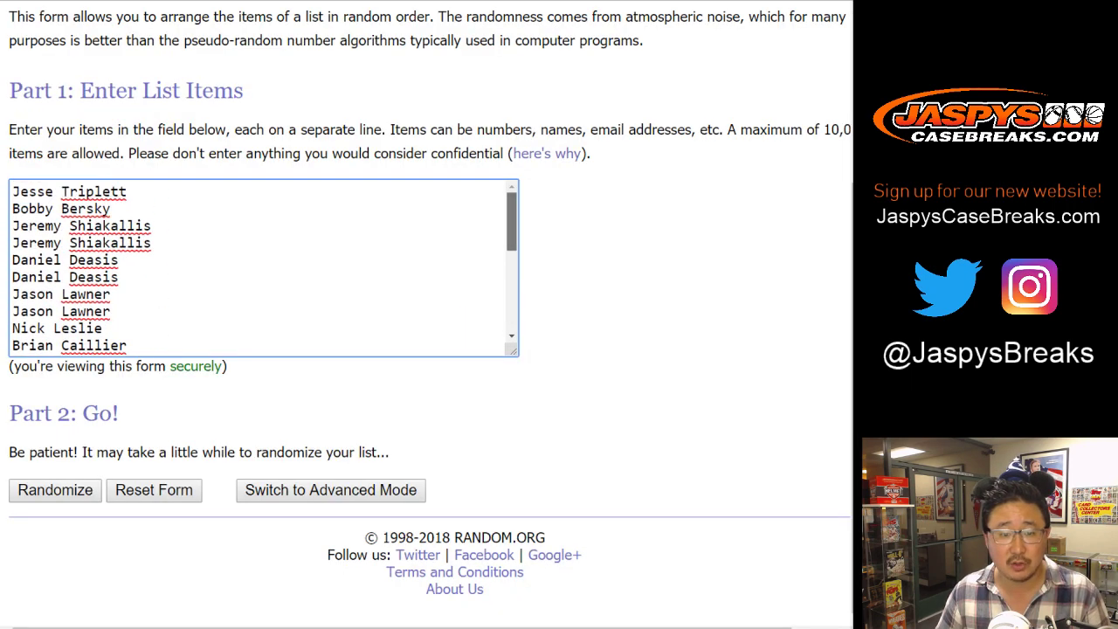
{"action": "scroll", "coordinate": [262, 268], "scroll_direction": "down", "scroll_amount": 10}
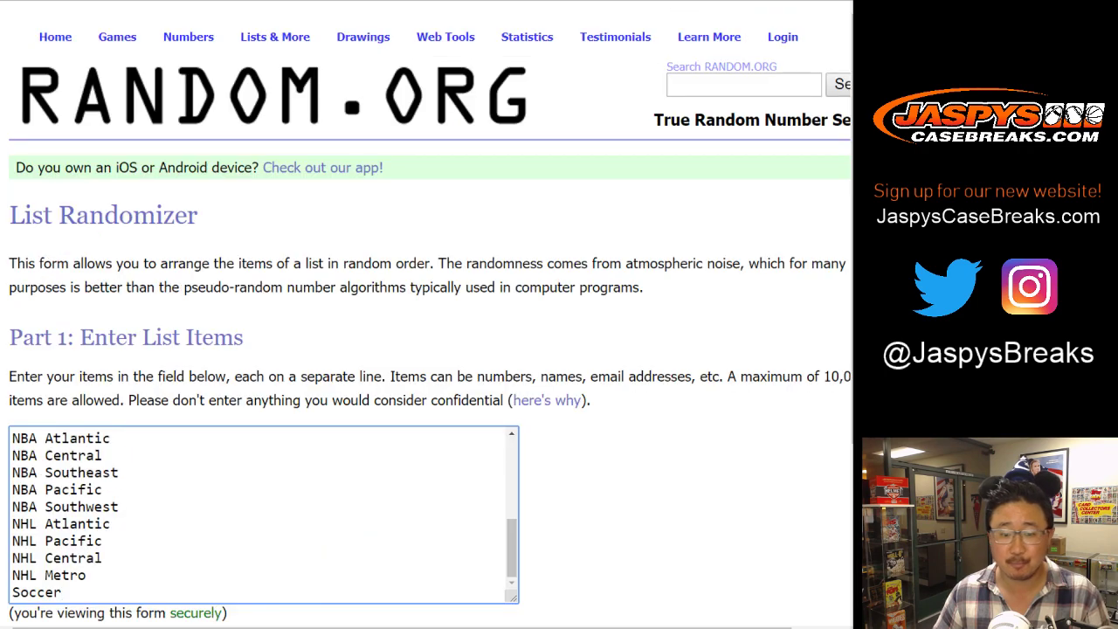
{"action": "scroll", "coordinate": [430, 314], "scroll_direction": "down", "scroll_amount": 3}
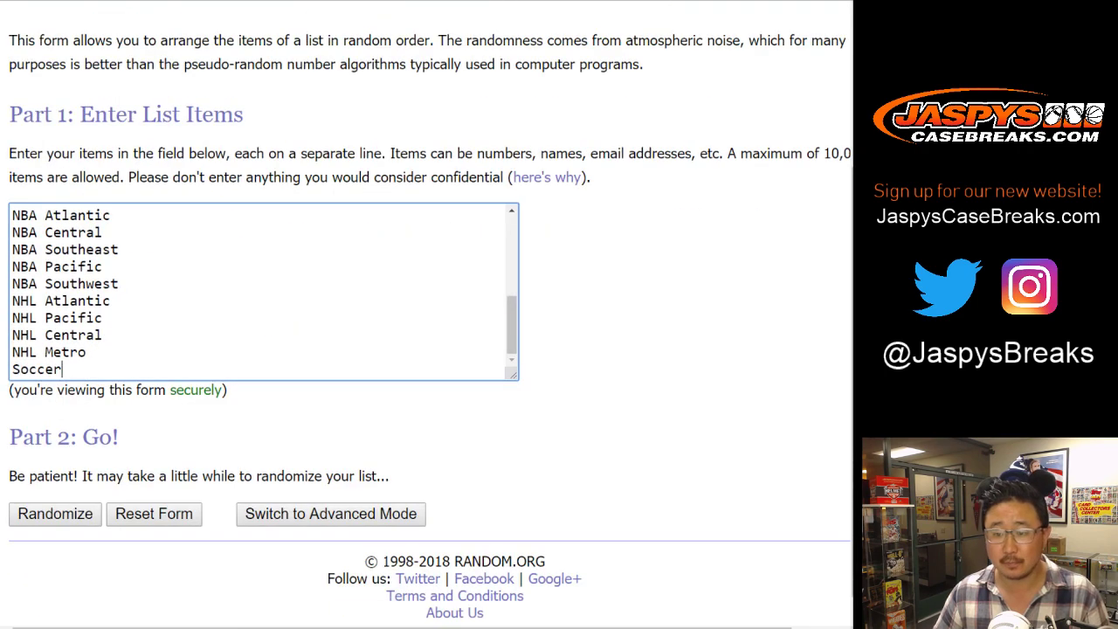
{"action": "scroll", "coordinate": [262, 292], "scroll_direction": "up", "scroll_amount": 5}
{"action": "scroll", "coordinate": [262, 292], "scroll_direction": "down", "scroll_amount": 5}
{"action": "scroll", "coordinate": [262, 292], "scroll_direction": "up", "scroll_amount": 5}
{"action": "scroll", "coordinate": [262, 291], "scroll_direction": "down", "scroll_amount": 5}
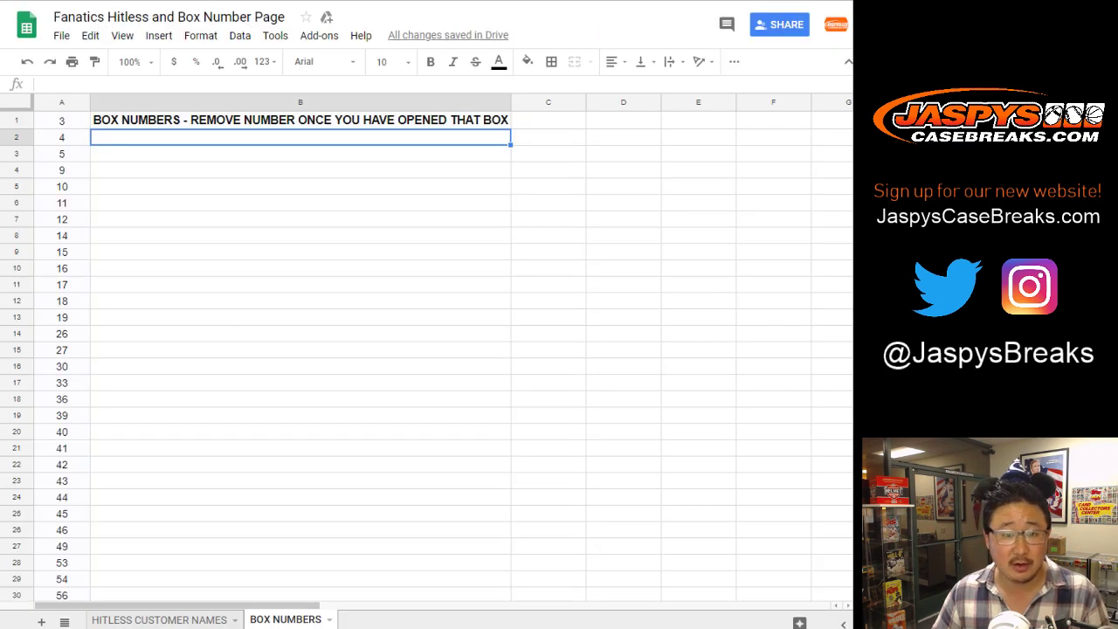
Step: Copy the box numbers in A1:A34 of the BOX NUMBERS sheet into the empty List Randomizer form
{"action": "left_click", "coordinate": [62, 121]}
{"action": "scroll", "coordinate": [62, 121], "scroll_direction": "down", "scroll_amount": 3}
{"action": "left_click", "coordinate": [62, 413], "text": "shift"}
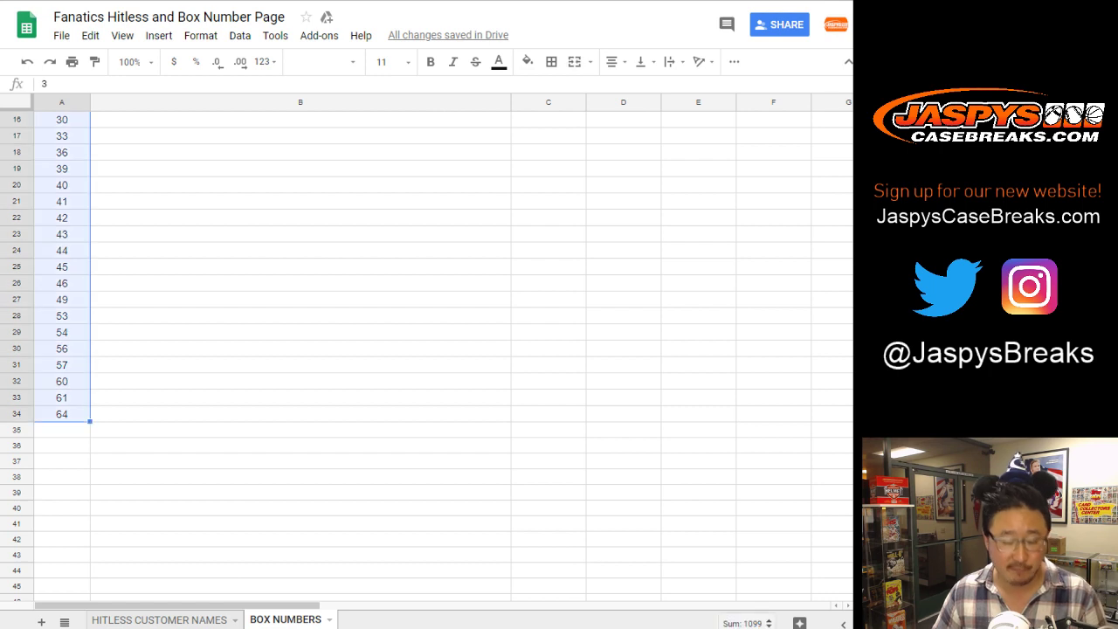
{"action": "key", "text": "ctrl+c"}
{"action": "key", "text": "ctrl+Tab"}
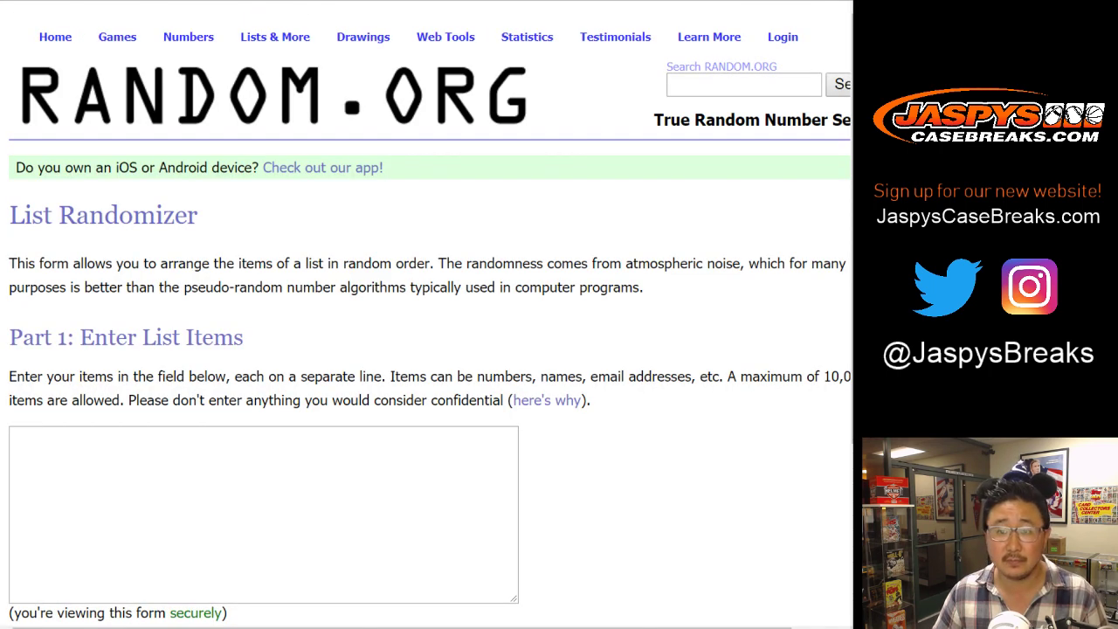
{"action": "left_click", "coordinate": [264, 515]}
{"action": "key", "text": "ctrl+v"}
{"action": "scroll", "coordinate": [264, 515], "scroll_direction": "up", "scroll_amount": 5}
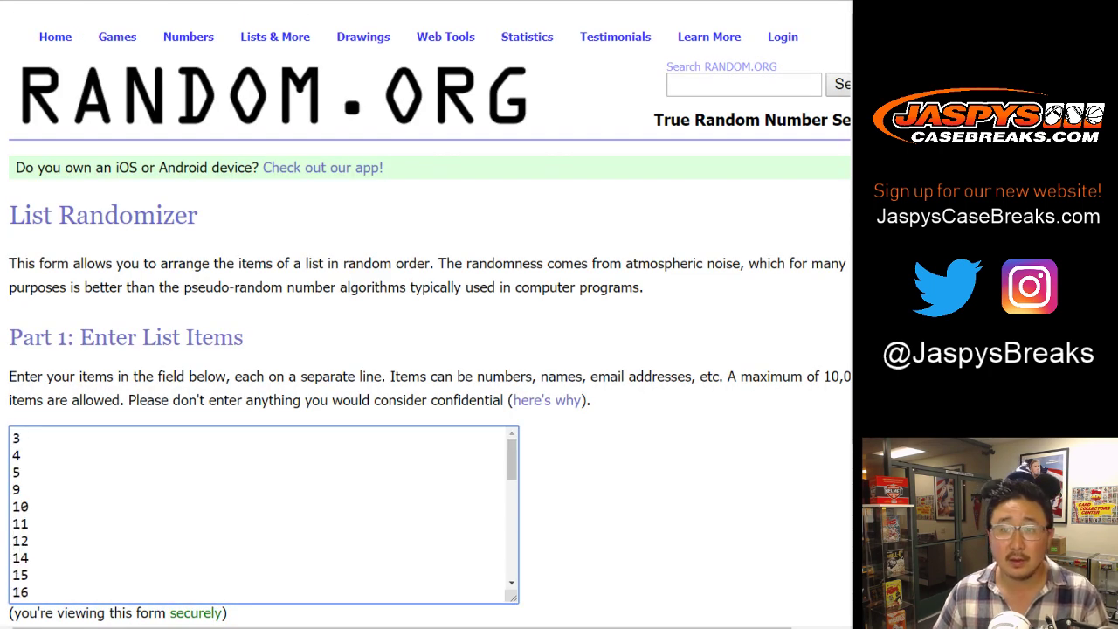
Step: Roll two virtual dice in the RANDOM.ORG Dice Roller
{"action": "key", "text": "ctrl+Tab"}
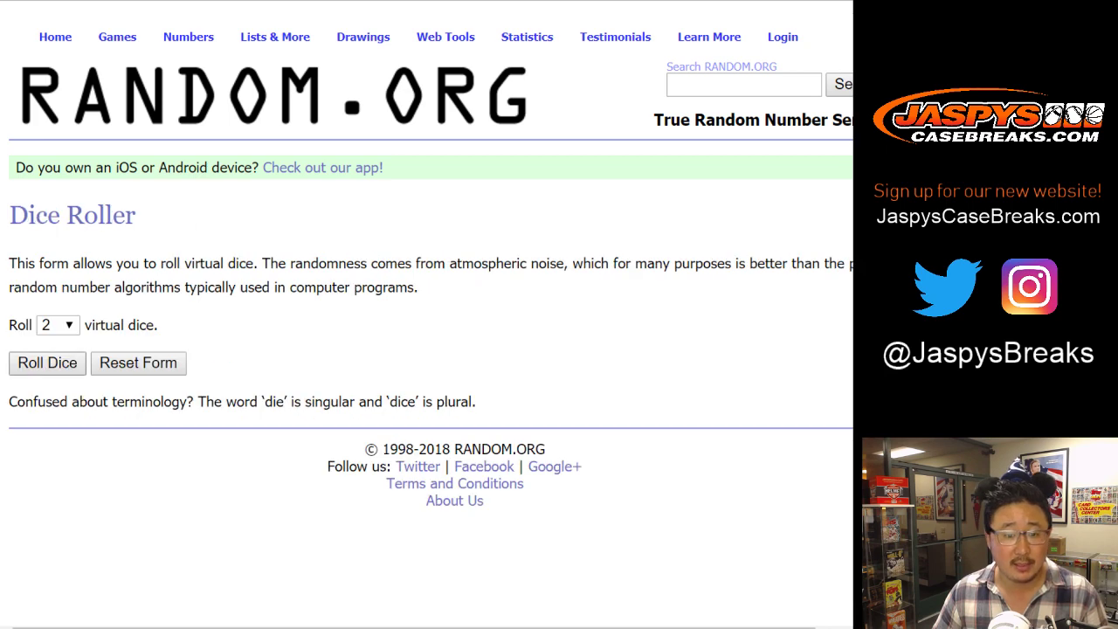
{"action": "left_click", "coordinate": [47, 363]}
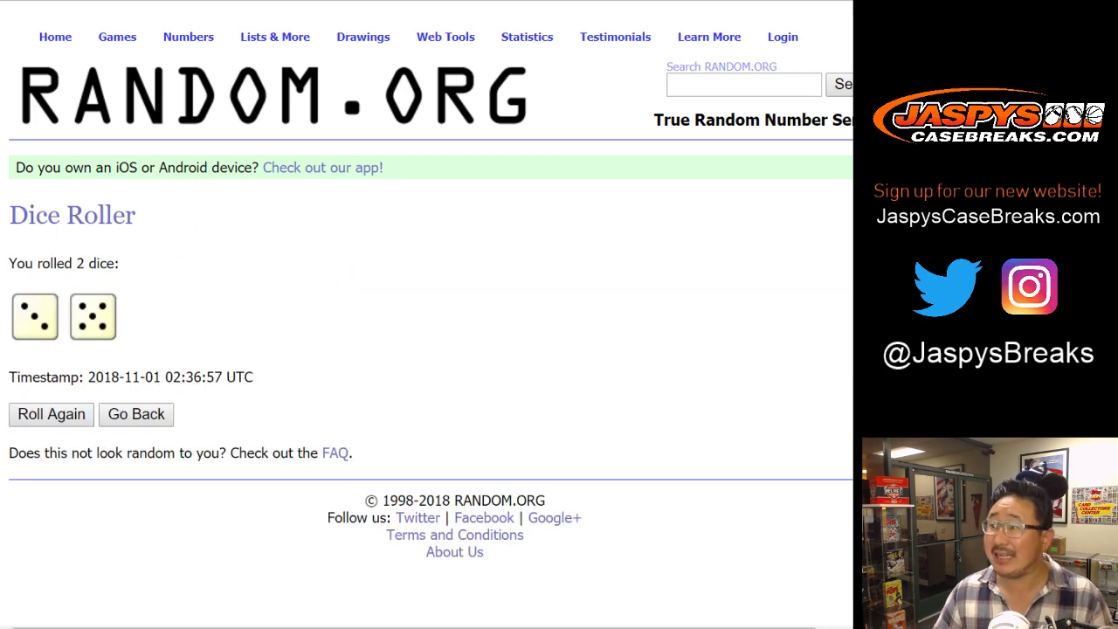
Step: Randomize the list of participant names eight times in the List Randomizer
{"action": "key", "text": "ctrl+Tab"}
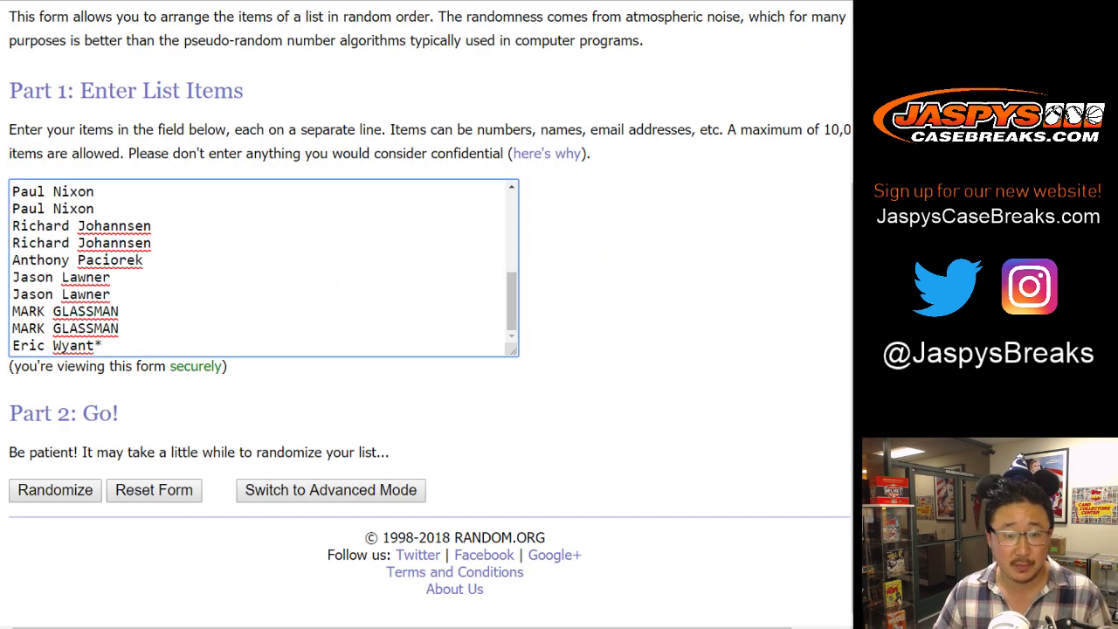
{"action": "key", "text": "Return"}
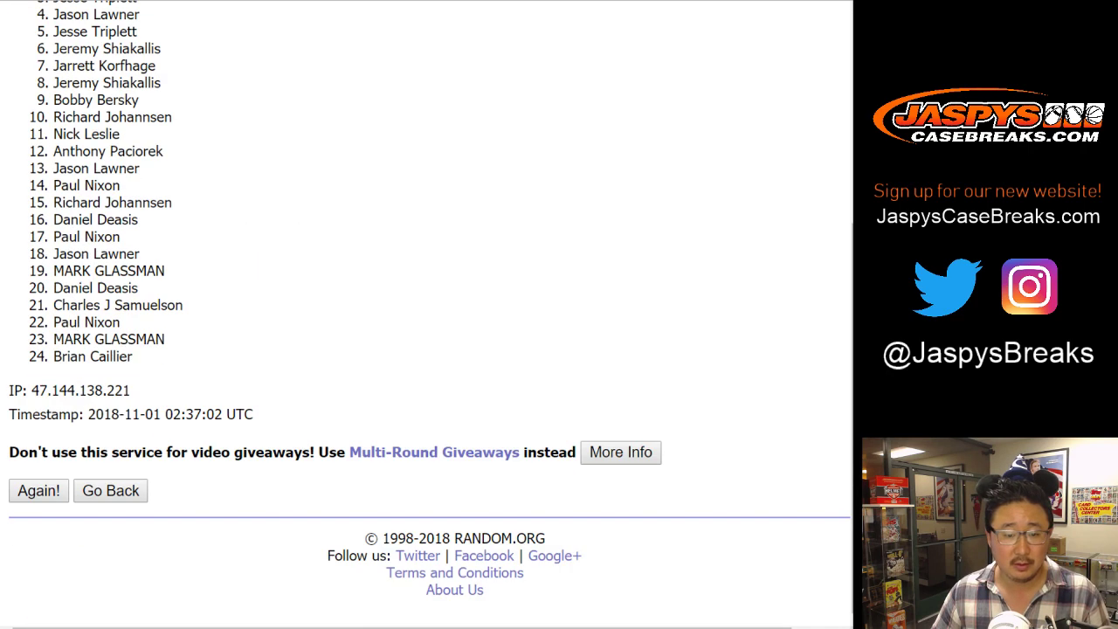
{"action": "key", "text": "Return"}
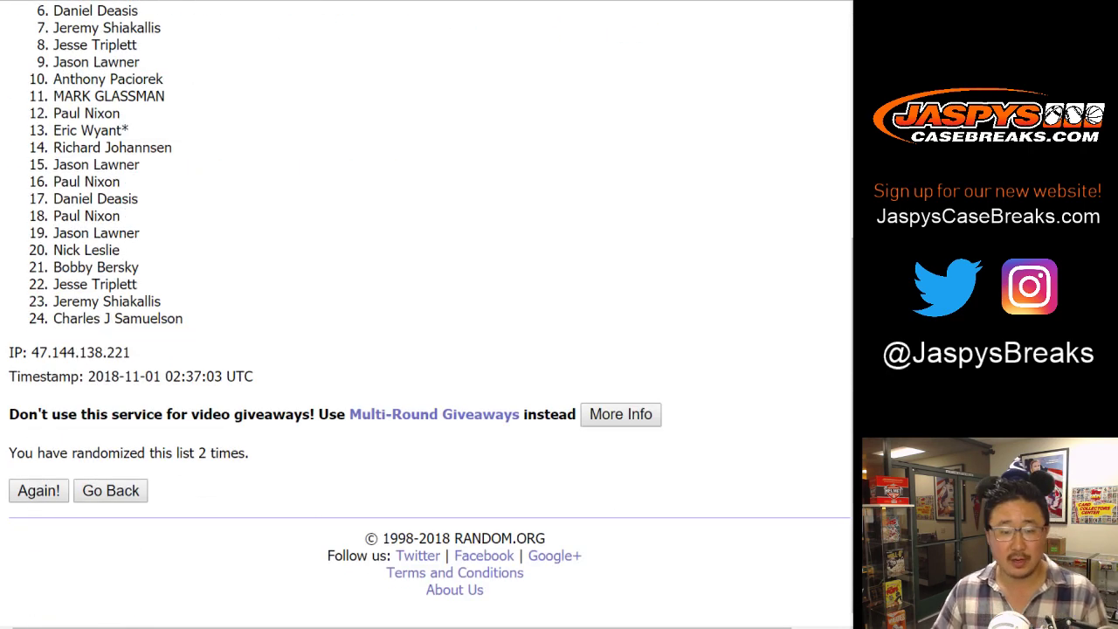
{"action": "key", "text": "Return"}
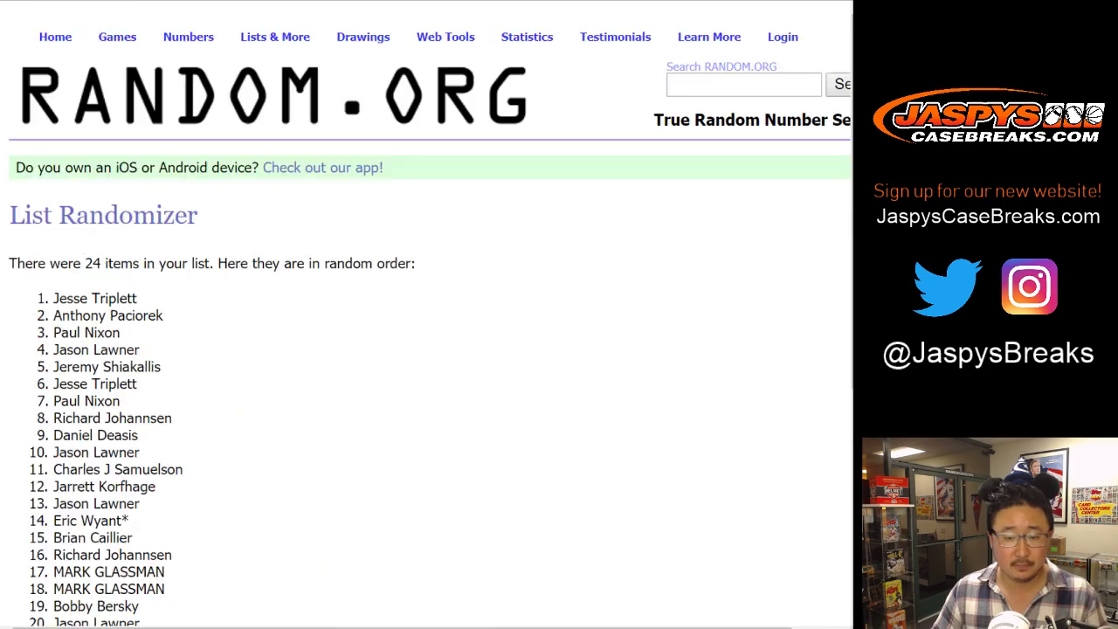
{"action": "key", "text": "Return"}
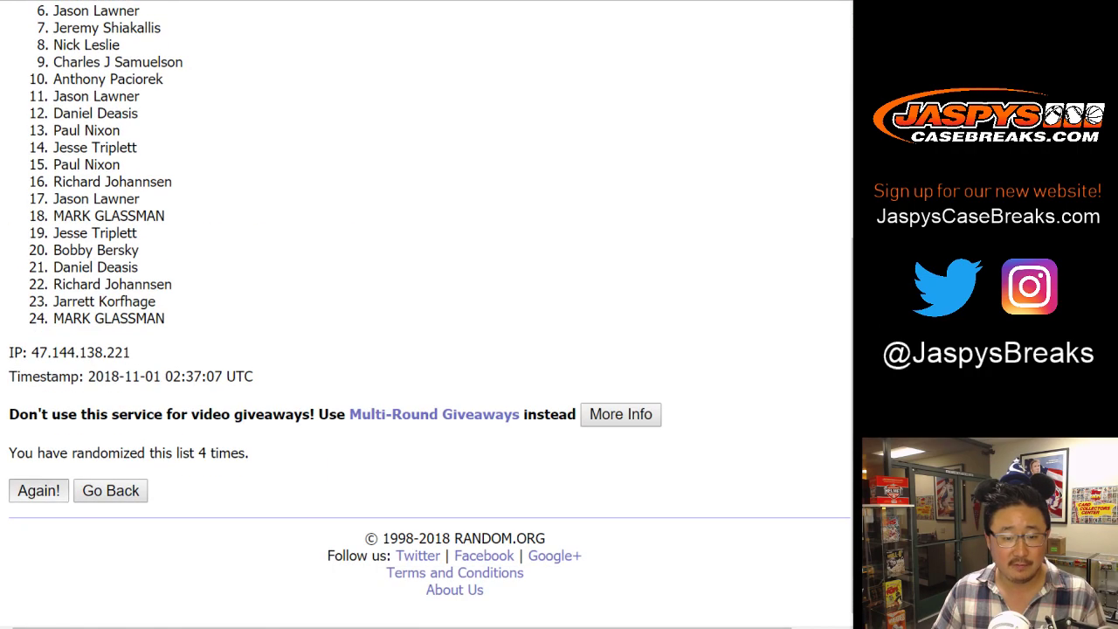
{"action": "key", "text": "Return"}
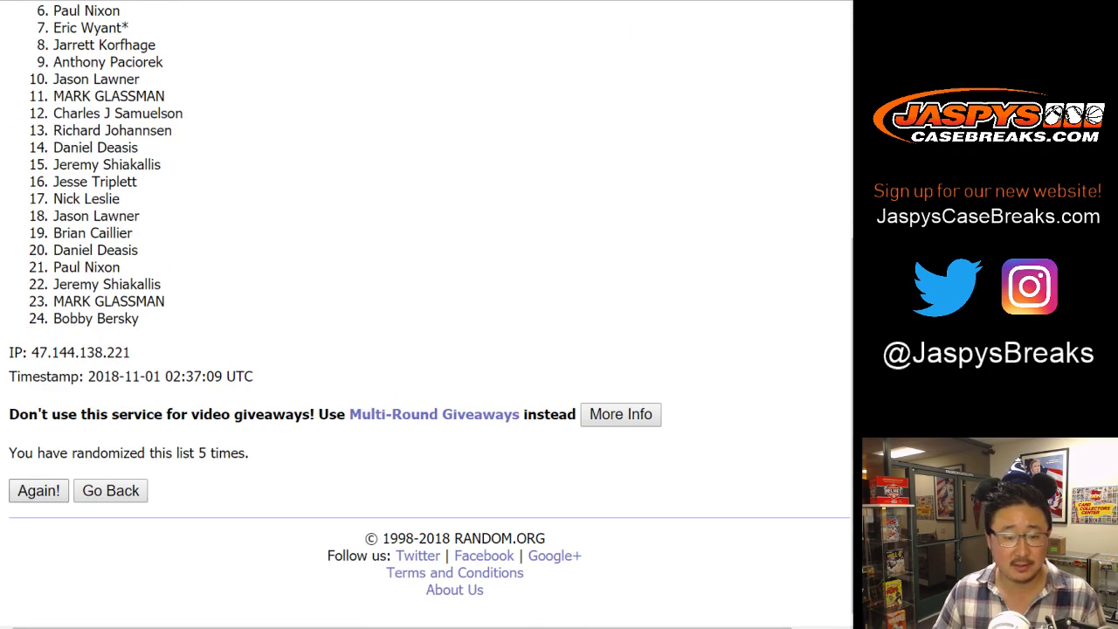
{"action": "key", "text": "Return"}
{"action": "key", "text": "Return"}
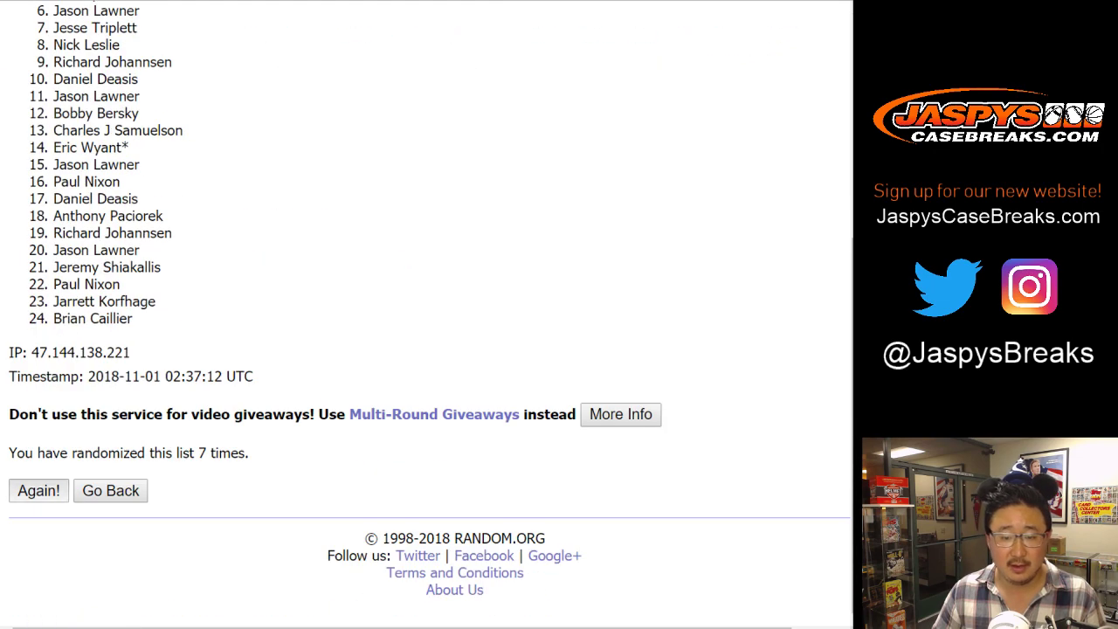
{"action": "key", "text": "Return"}
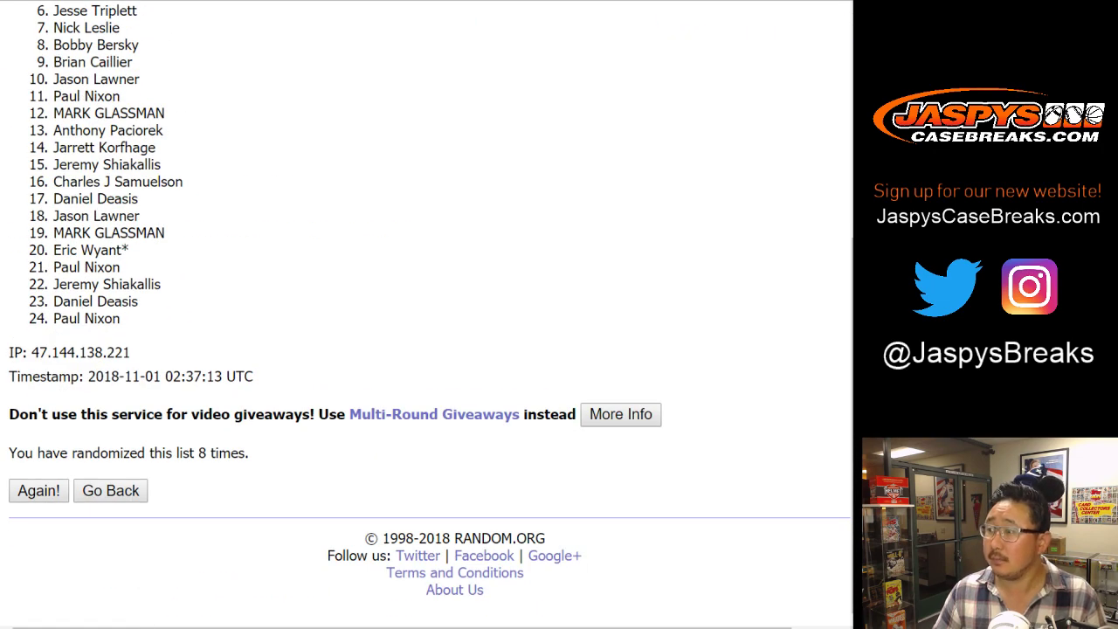
Step: Copy all 24 randomized names into column A of the 2Box DIV #16 spreadsheet, starting at A1
{"action": "scroll", "coordinate": [426, 313], "scroll_direction": "up", "scroll_amount": 3}
{"action": "left_click_drag", "start_coordinate": [53, 74], "coordinate": [121, 468]}
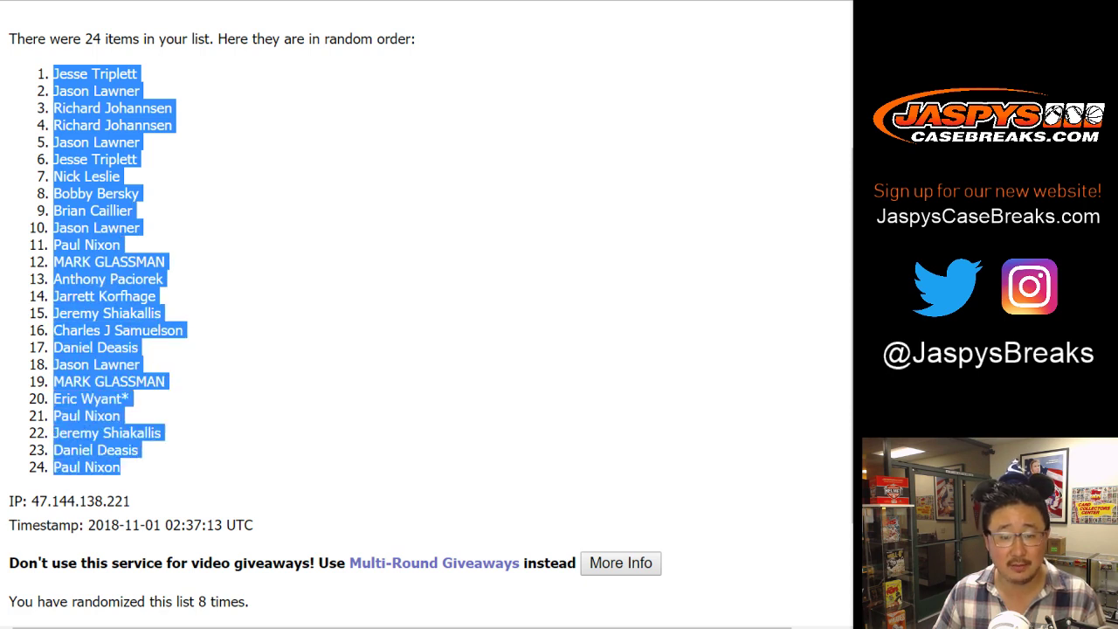
{"action": "key", "text": "ctrl+Tab"}
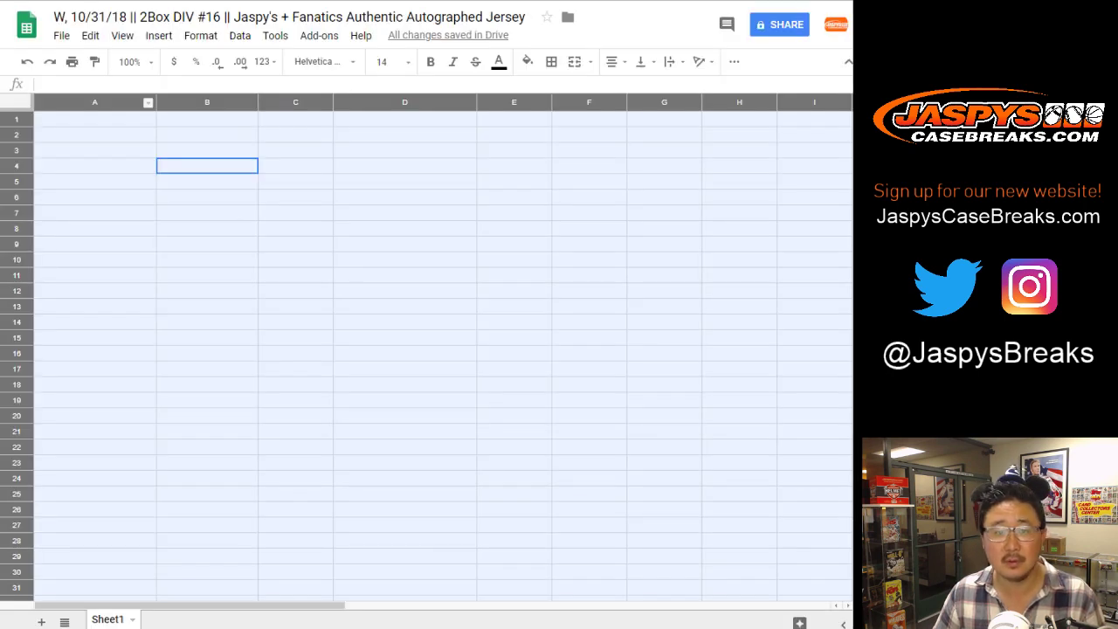
{"action": "left_click", "coordinate": [126, 119]}
{"action": "right_click", "coordinate": [126, 118]}
{"action": "left_click", "coordinate": [165, 172]}
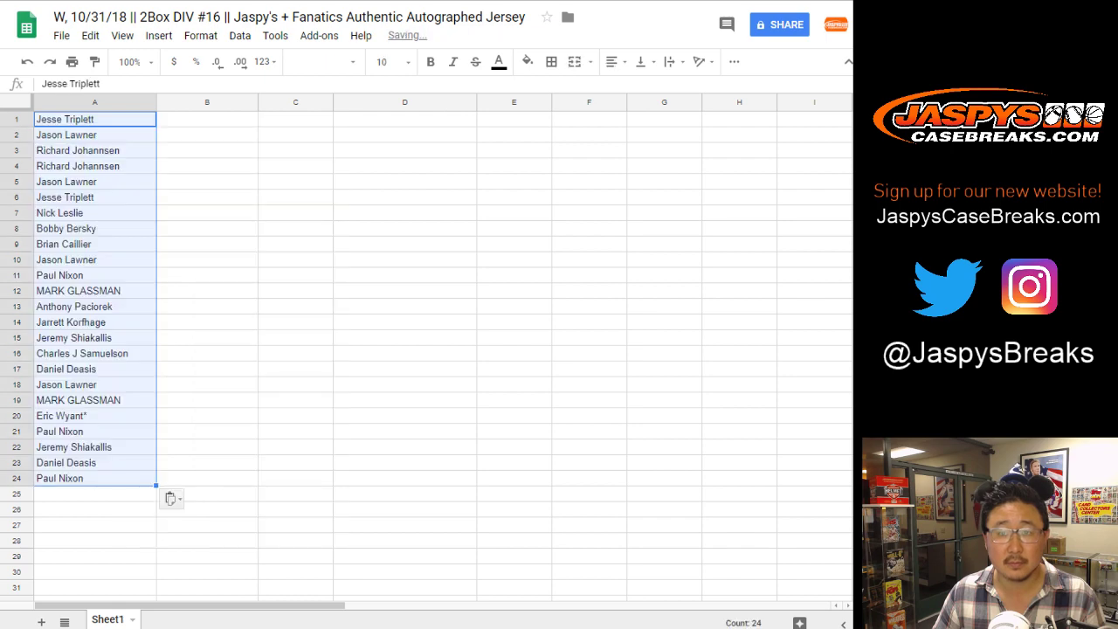
Step: Randomize the list of sports divisions eight times in the List Randomizer
{"action": "key", "text": "alt+Tab"}
{"action": "key", "text": "ctrl+Tab"}
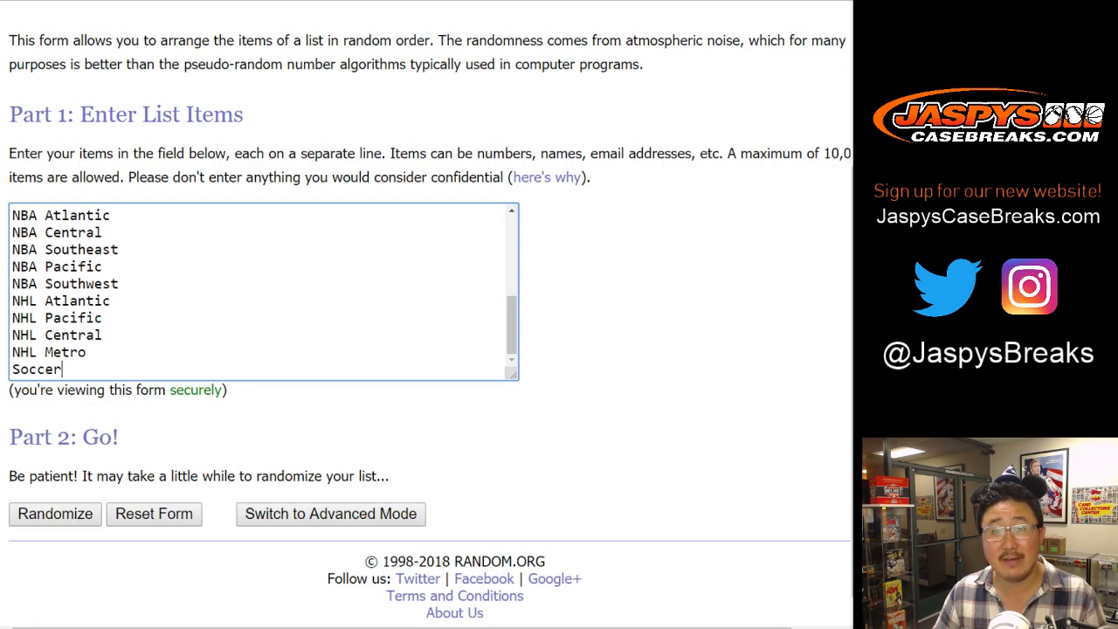
{"action": "scroll", "coordinate": [428, 315], "scroll_direction": "down", "scroll_amount": 1}
{"action": "left_click", "coordinate": [55, 490]}
{"action": "left_click", "coordinate": [55, 490]}
{"action": "scroll", "coordinate": [35, 489], "scroll_direction": "down", "scroll_amount": 5}
{"action": "left_click", "coordinate": [35, 490]}
{"action": "scroll", "coordinate": [35, 490], "scroll_direction": "down", "scroll_amount": 5}
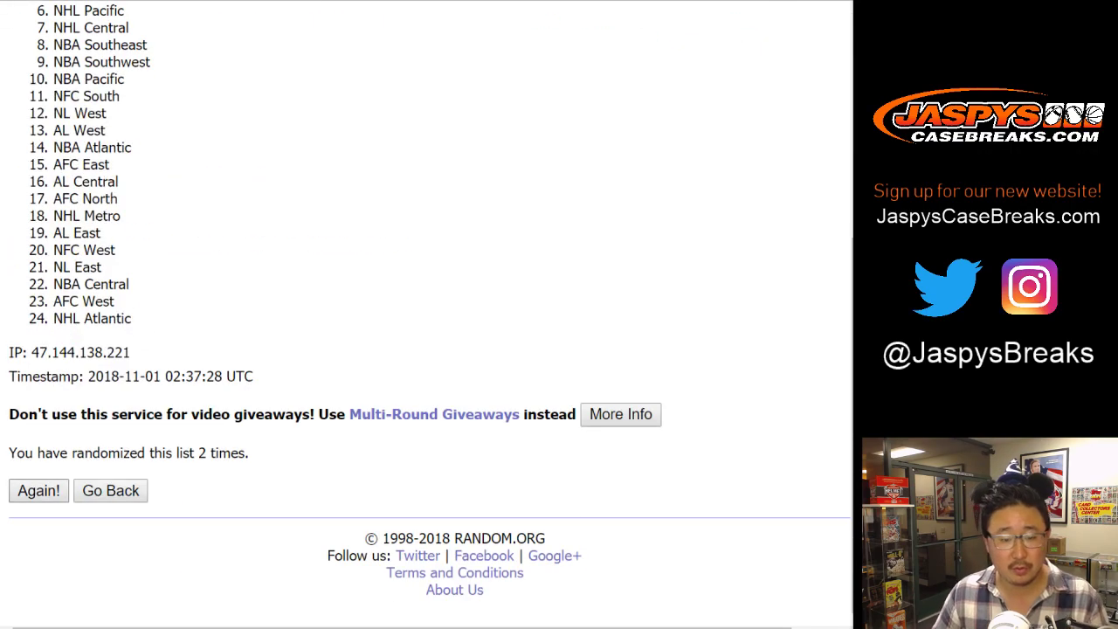
{"action": "left_click", "coordinate": [35, 489]}
{"action": "left_click", "coordinate": [35, 490]}
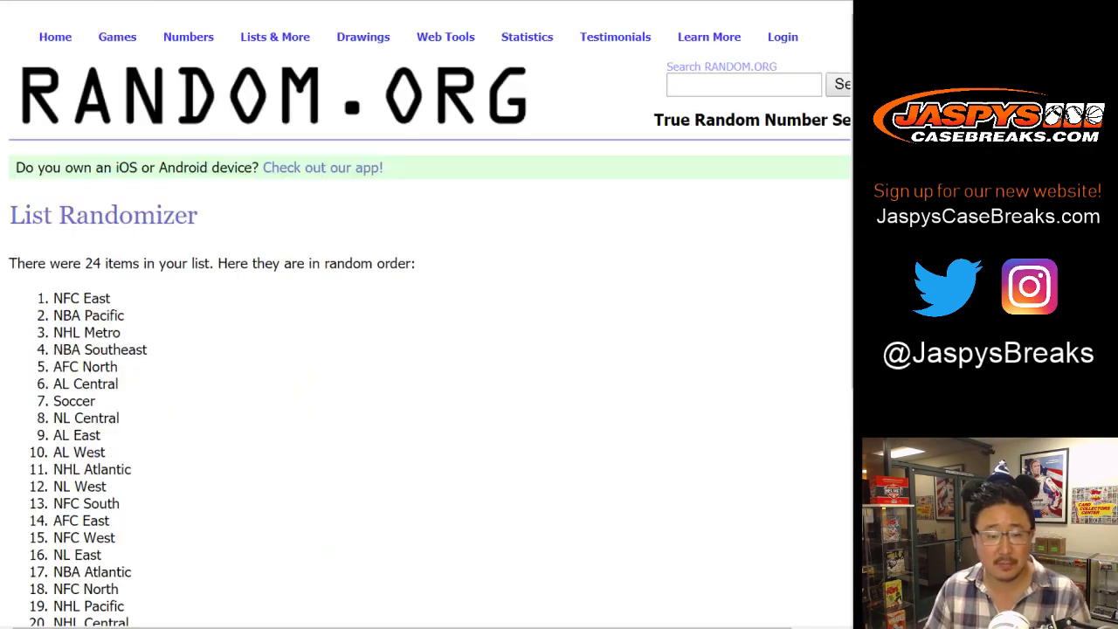
{"action": "scroll", "coordinate": [35, 489], "scroll_direction": "down", "scroll_amount": 5}
{"action": "left_click", "coordinate": [35, 490]}
{"action": "scroll", "coordinate": [35, 489], "scroll_direction": "down", "scroll_amount": 5}
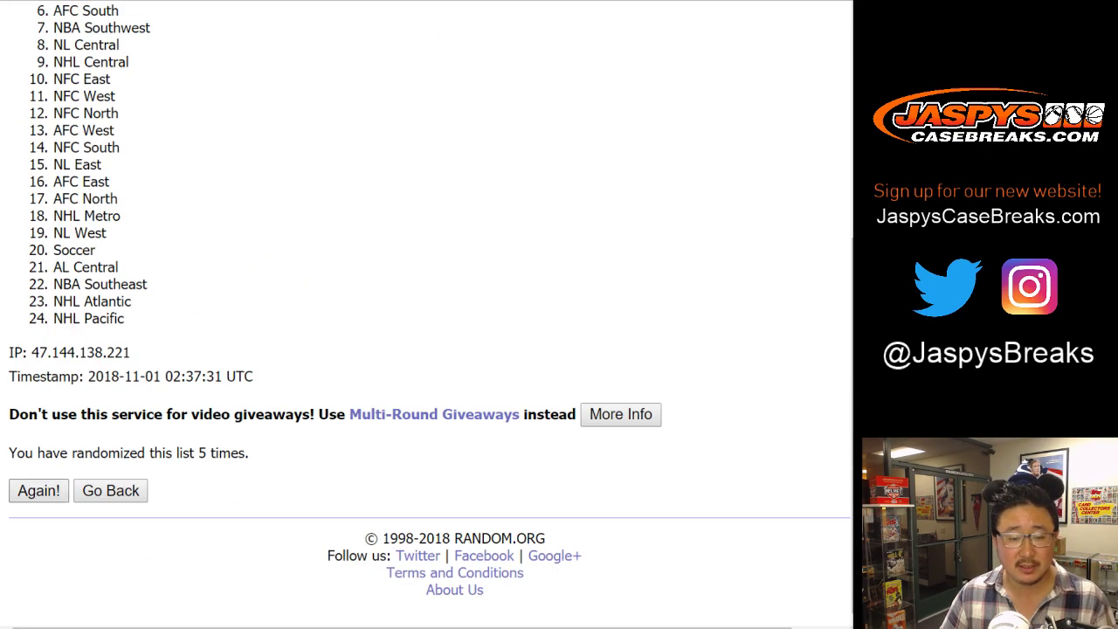
{"action": "left_click", "coordinate": [35, 490]}
{"action": "scroll", "coordinate": [35, 489], "scroll_direction": "down", "scroll_amount": 5}
{"action": "left_click", "coordinate": [35, 490]}
{"action": "scroll", "coordinate": [35, 489], "scroll_direction": "down", "scroll_amount": 5}
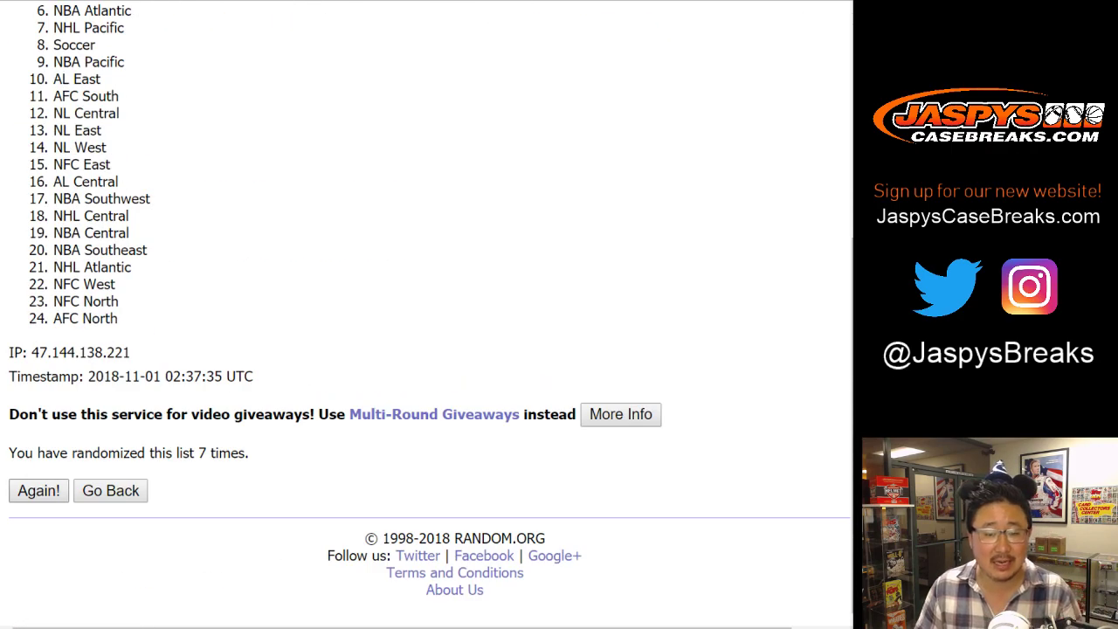
{"action": "left_click", "coordinate": [38, 490]}
{"action": "scroll", "coordinate": [38, 489], "scroll_direction": "down", "scroll_amount": 5}
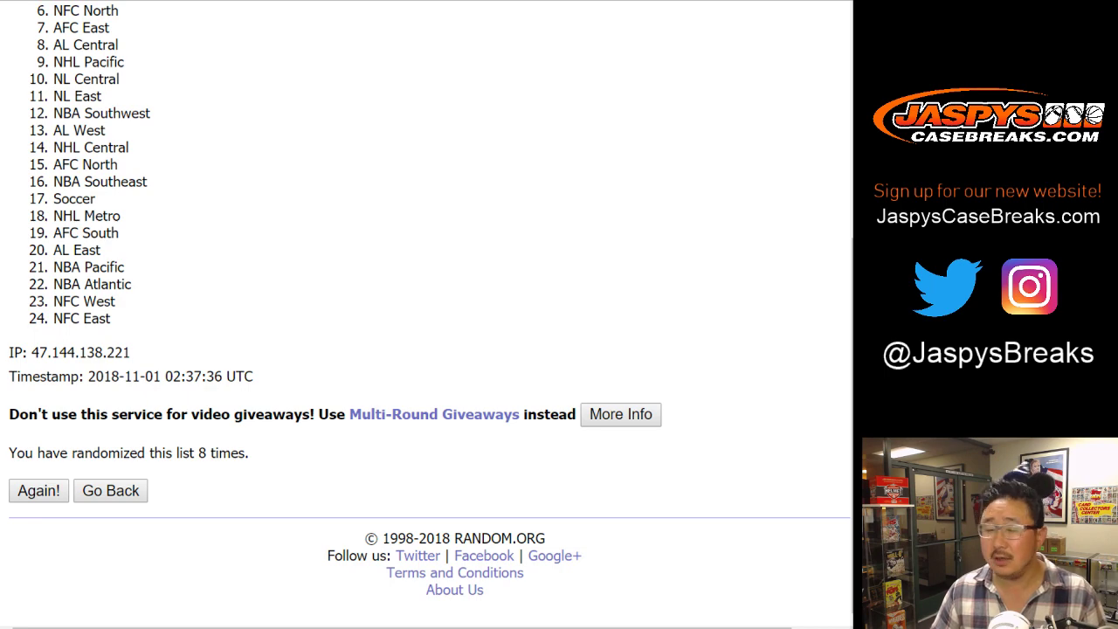
Step: Copy the 24 randomized divisions into column B of the 2Box DIV #16 spreadsheet, starting at B1 beside the names
{"action": "scroll", "coordinate": [428, 315], "scroll_direction": "up", "scroll_amount": 3}
{"action": "left_click_drag", "start_coordinate": [53, 148], "coordinate": [110, 541]}
{"action": "key", "text": "ctrl+c"}
{"action": "scroll", "coordinate": [428, 314], "scroll_direction": "down", "scroll_amount": 3}
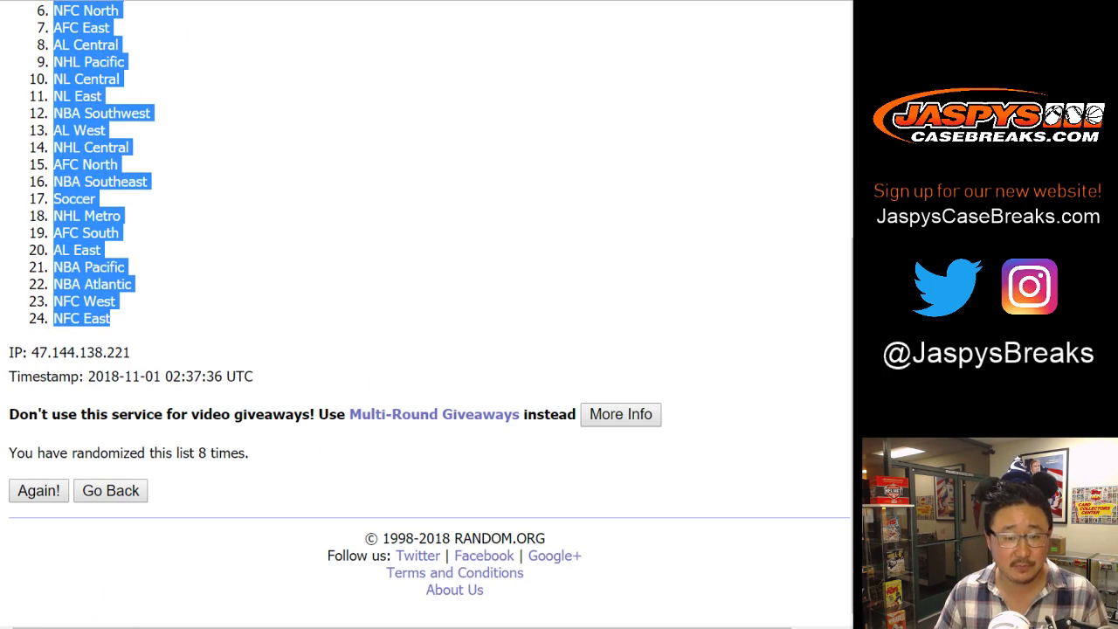
{"action": "key", "text": "ctrl+Tab"}
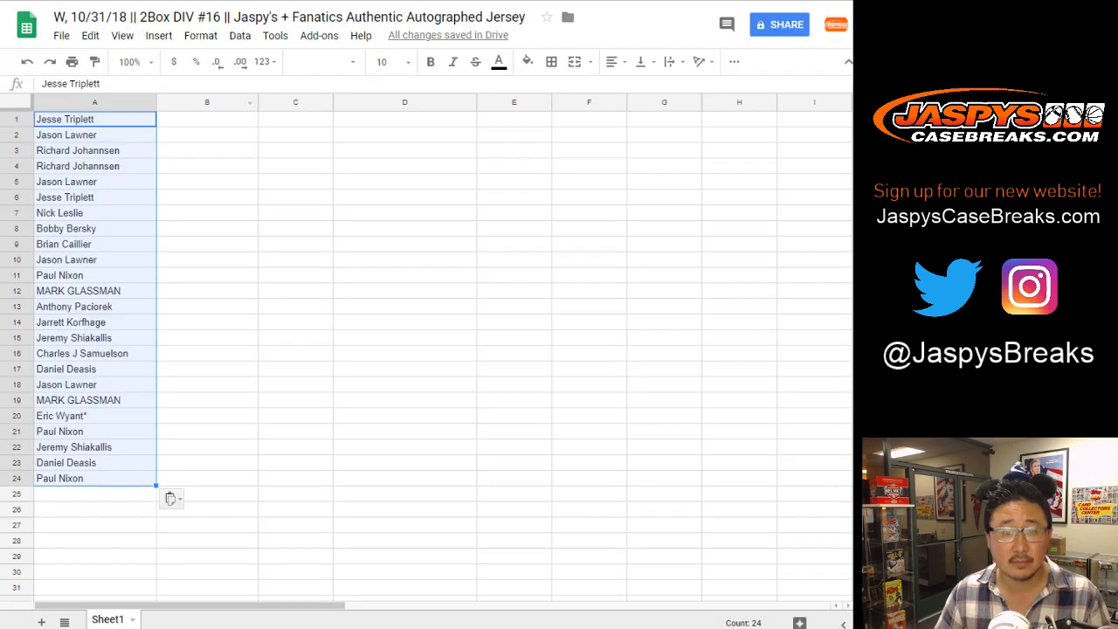
{"action": "right_click", "coordinate": [224, 122]}
{"action": "left_click", "coordinate": [262, 174]}
Step: Format the whole sheet in Helvetica at size 14 and fit column A to its longest name
{"action": "key", "text": "ctrl+a"}
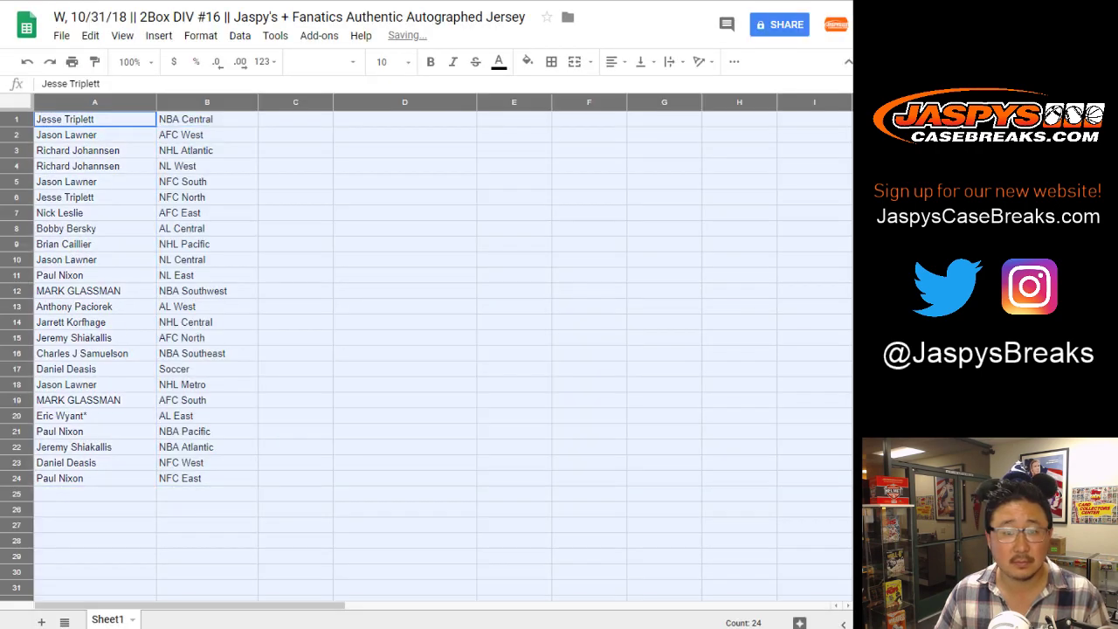
{"action": "left_click", "coordinate": [319, 61]}
{"action": "left_click", "coordinate": [349, 118]}
{"action": "left_click", "coordinate": [386, 61]}
{"action": "left_click", "coordinate": [387, 228]}
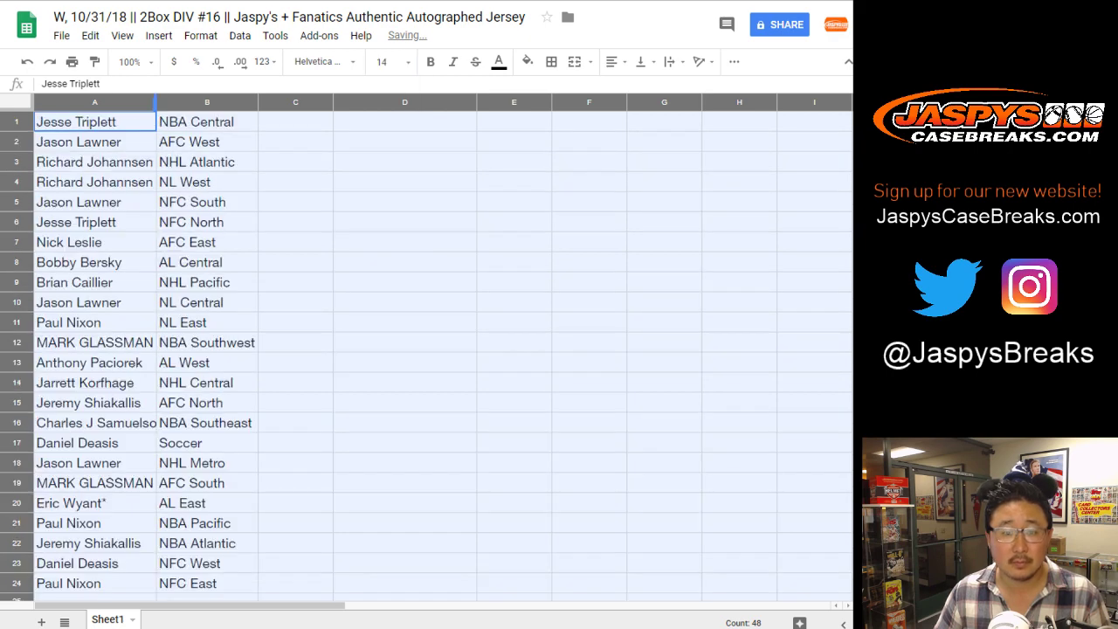
{"action": "double_click", "coordinate": [155, 102]}
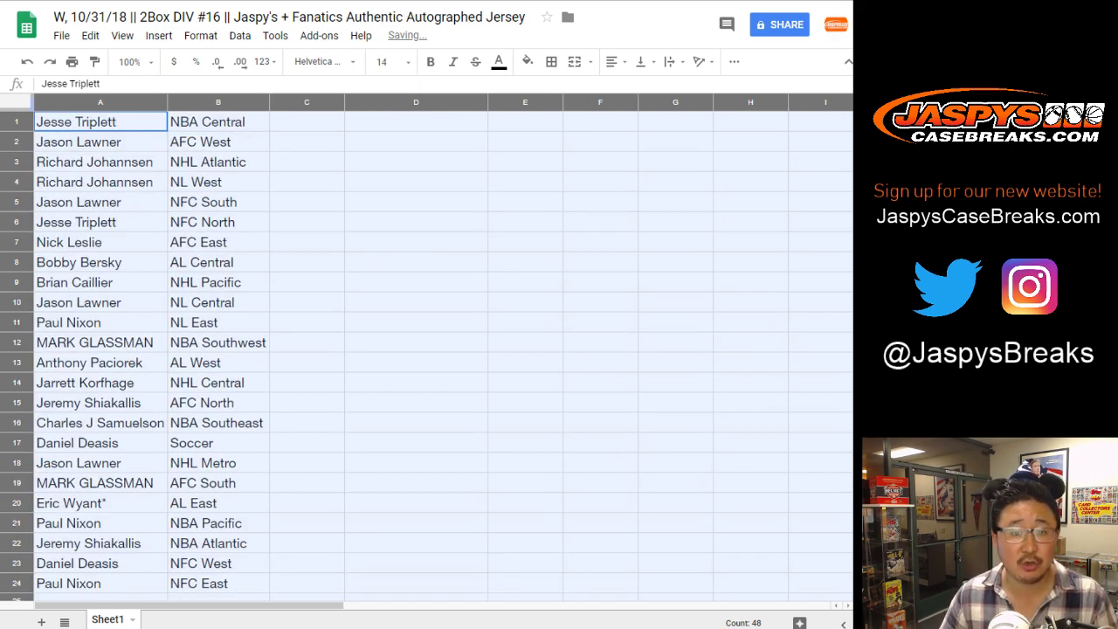
Step: Review the name and division pairings in the 2Box DIV #16 spreadsheet row by row, from row 3 through row 24
{"action": "left_click", "coordinate": [16, 162]}
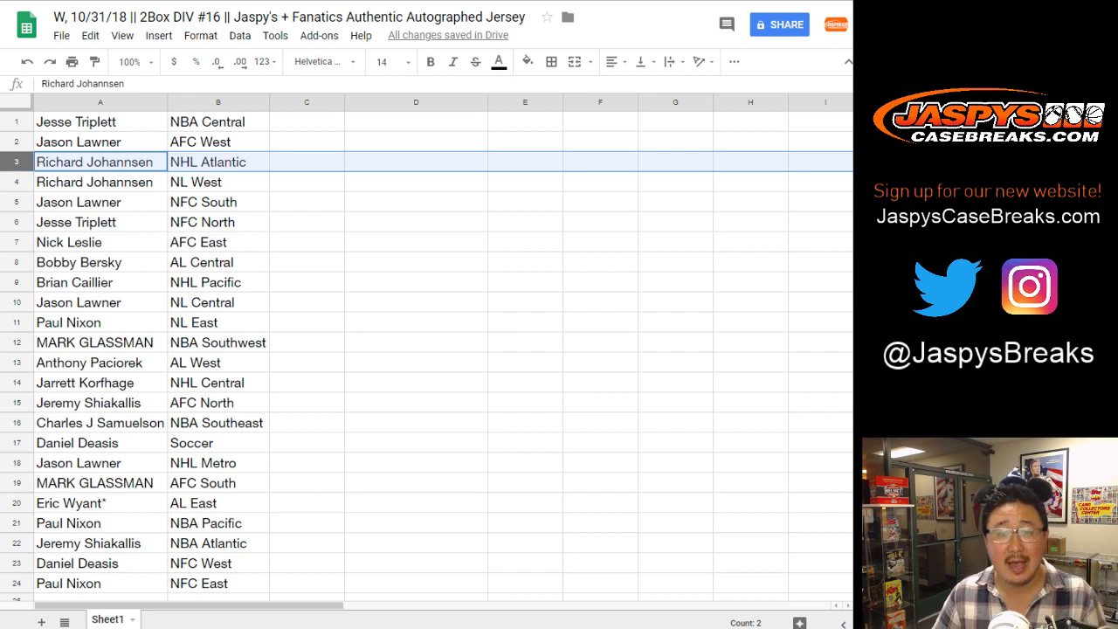
{"action": "left_click_drag", "start_coordinate": [17, 163], "coordinate": [17, 182]}
{"action": "left_click", "coordinate": [17, 202]}
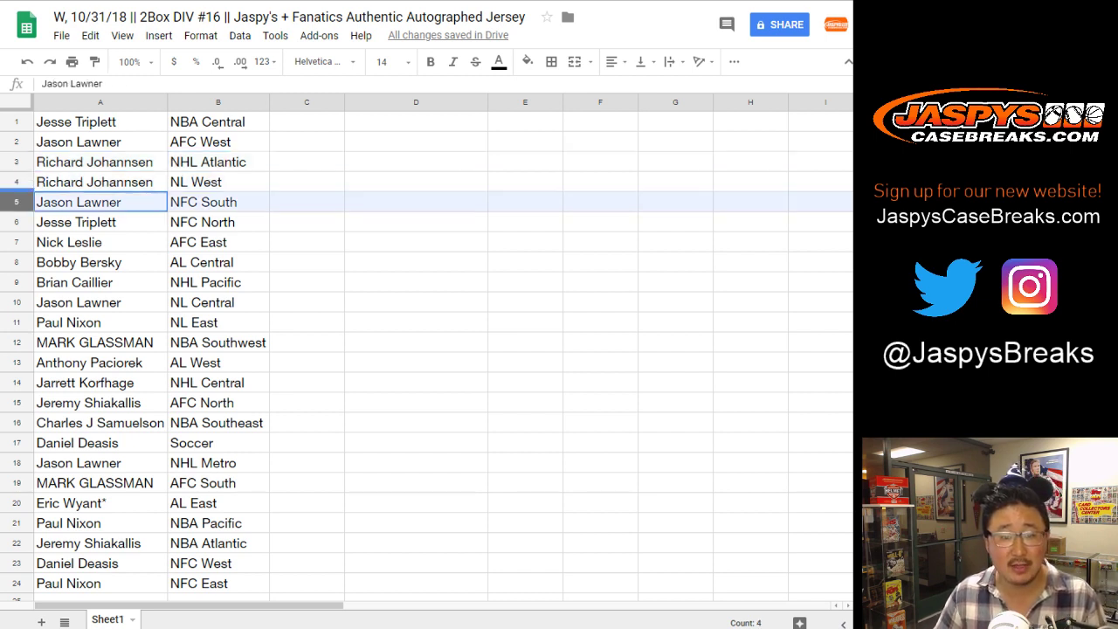
{"action": "left_click", "coordinate": [17, 222]}
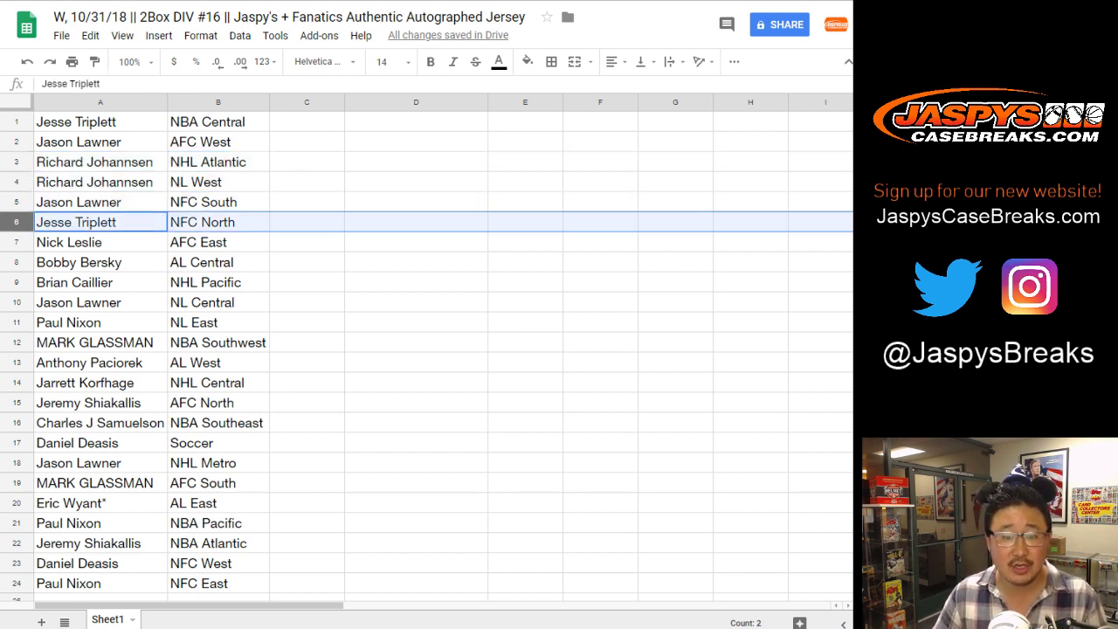
{"action": "left_click", "coordinate": [17, 242]}
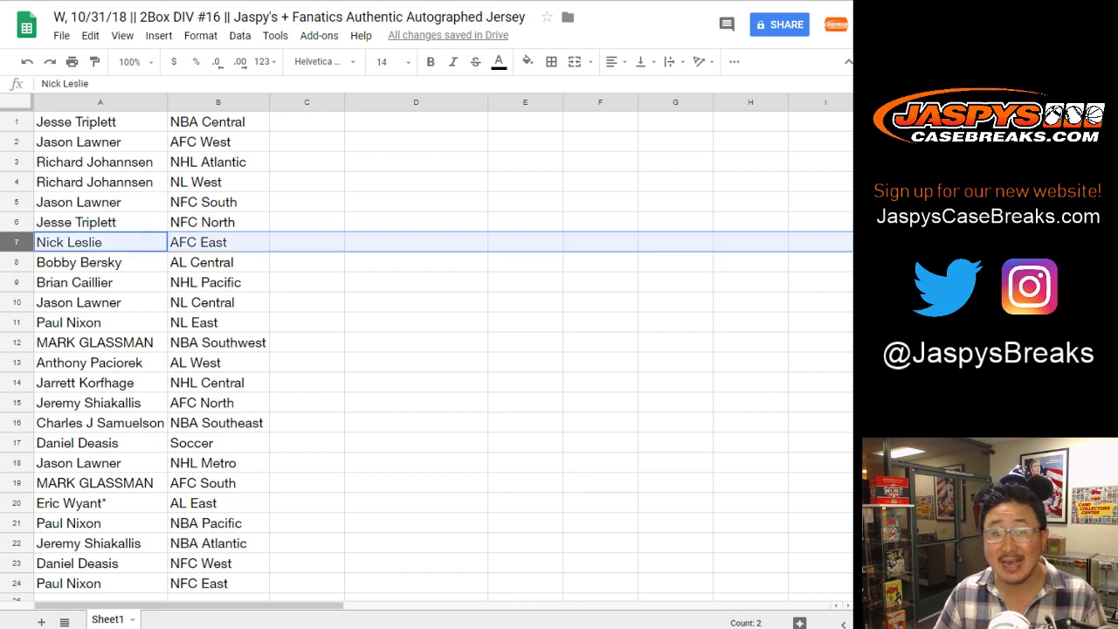
{"action": "left_click", "coordinate": [17, 262]}
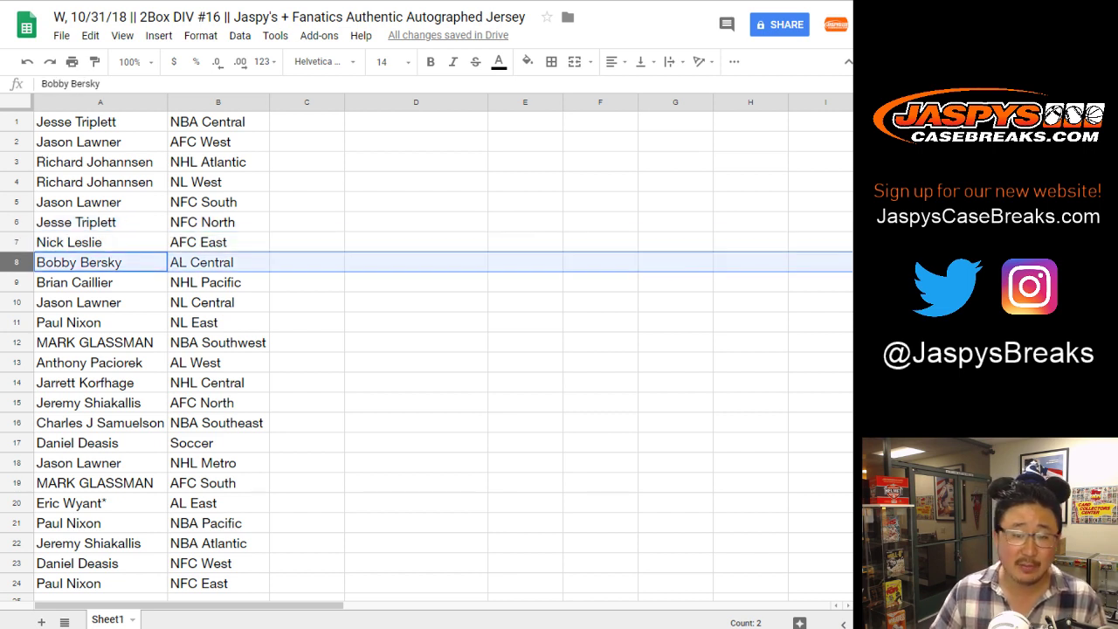
{"action": "left_click", "coordinate": [17, 282]}
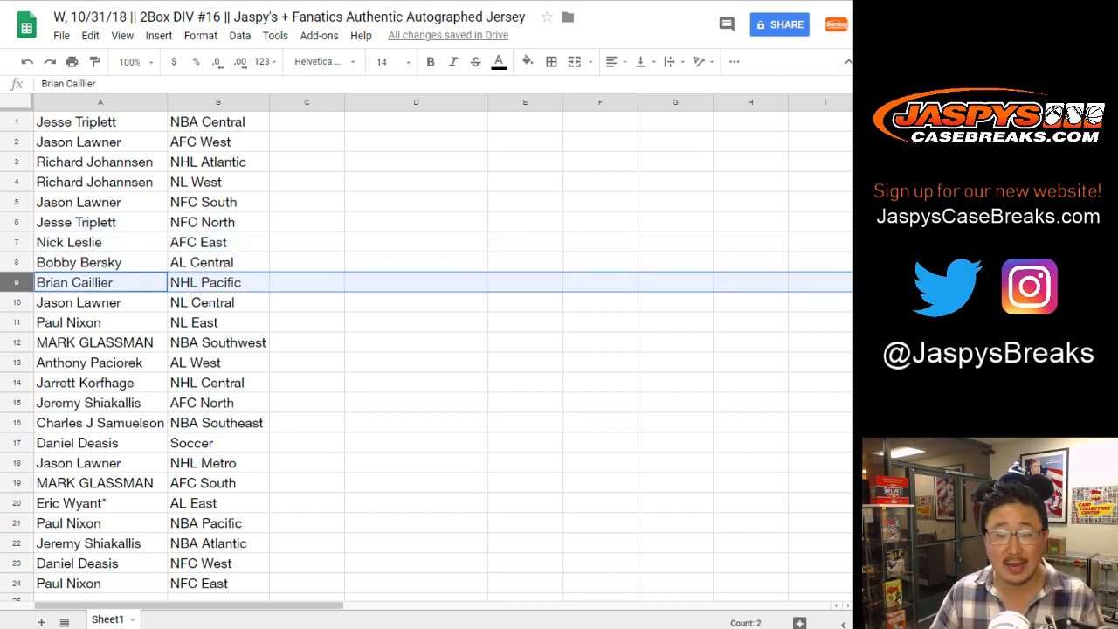
{"action": "left_click", "coordinate": [17, 302]}
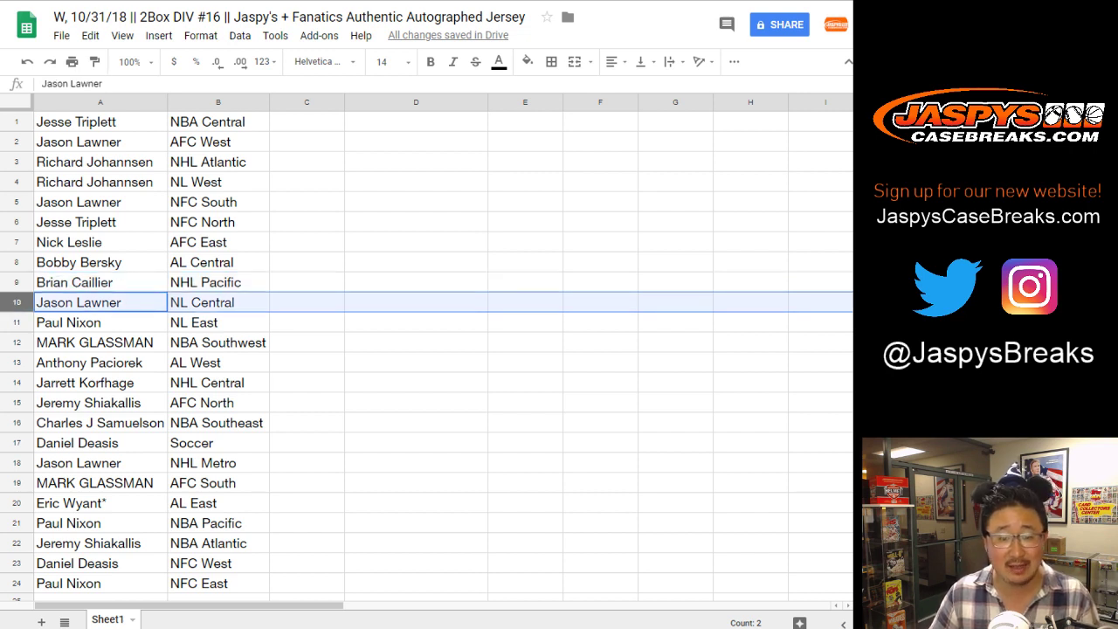
{"action": "left_click", "coordinate": [17, 322]}
{"action": "left_click", "coordinate": [17, 343]}
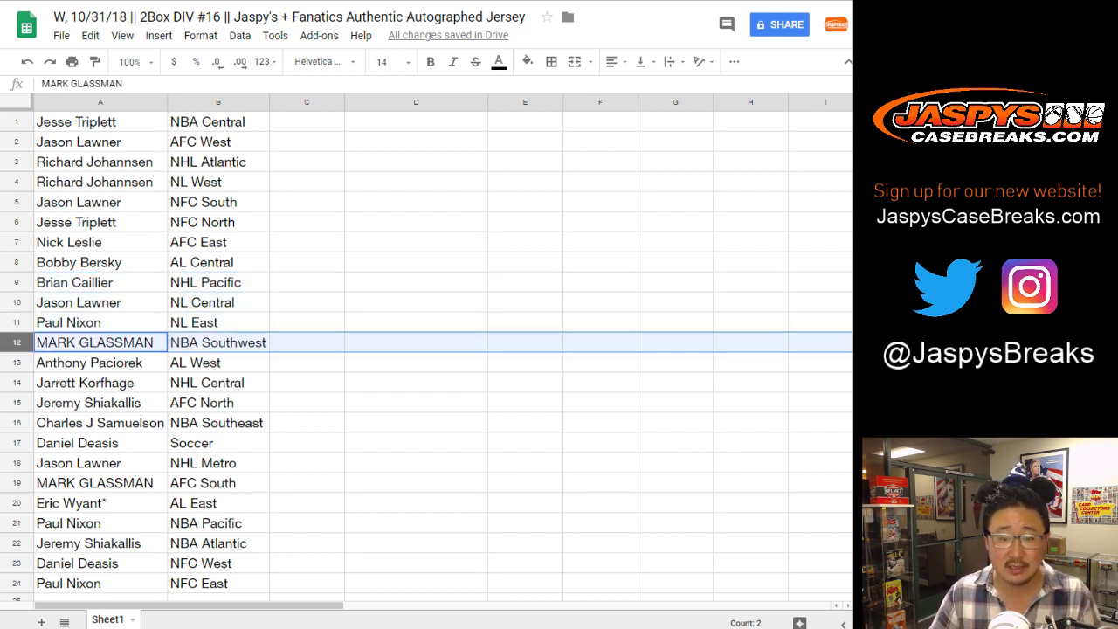
{"action": "left_click", "coordinate": [17, 362]}
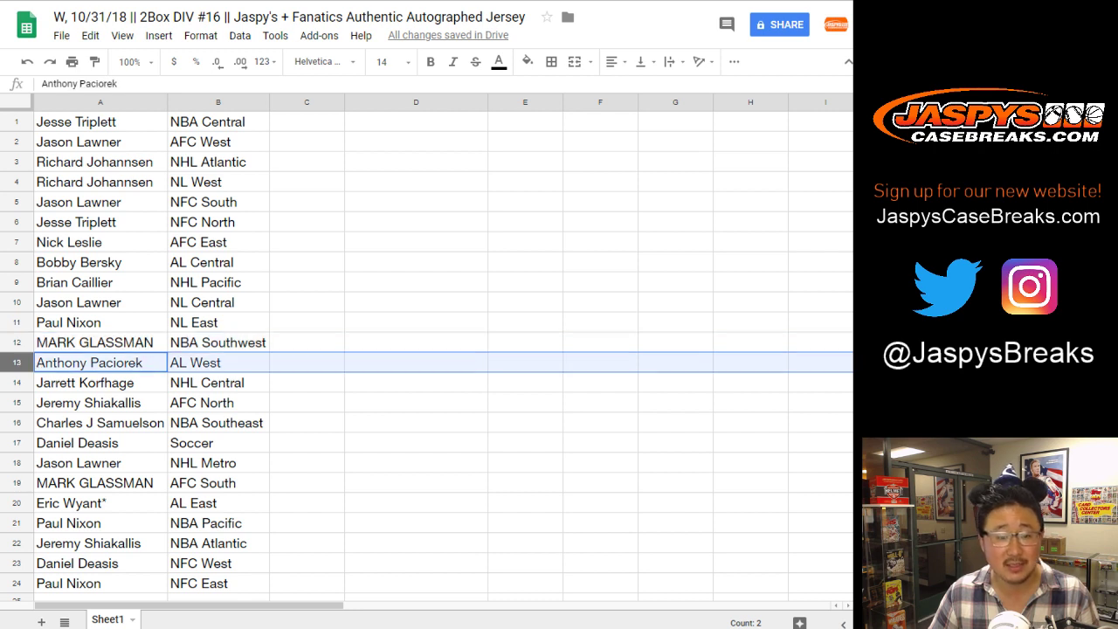
{"action": "scroll", "coordinate": [17, 363], "scroll_direction": "down", "scroll_amount": 2}
{"action": "left_click", "coordinate": [16, 242]}
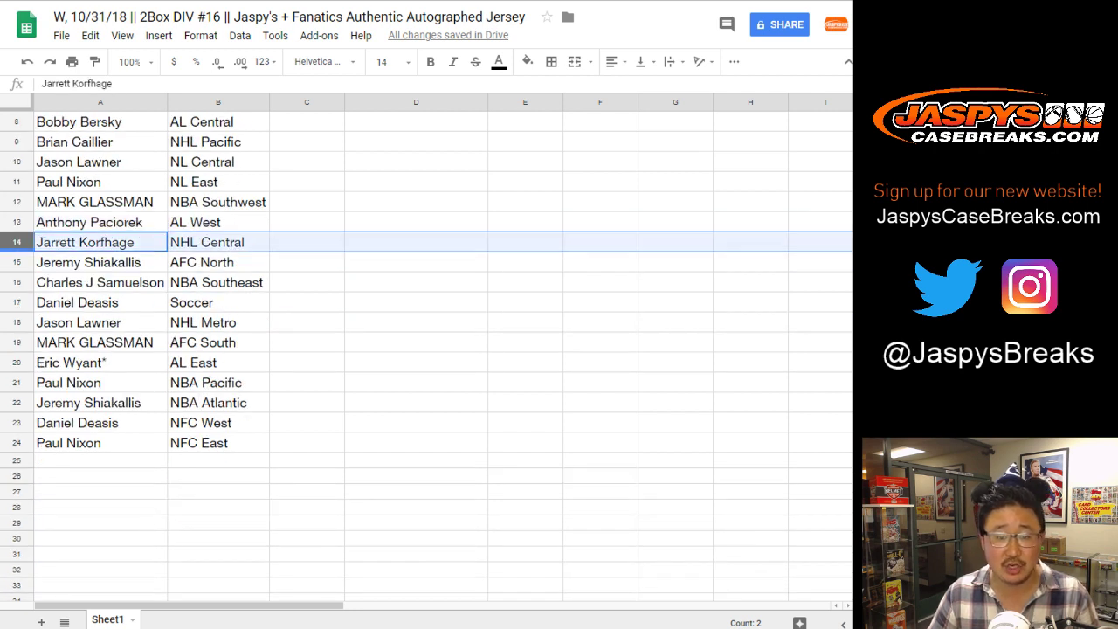
{"action": "left_click", "coordinate": [17, 262]}
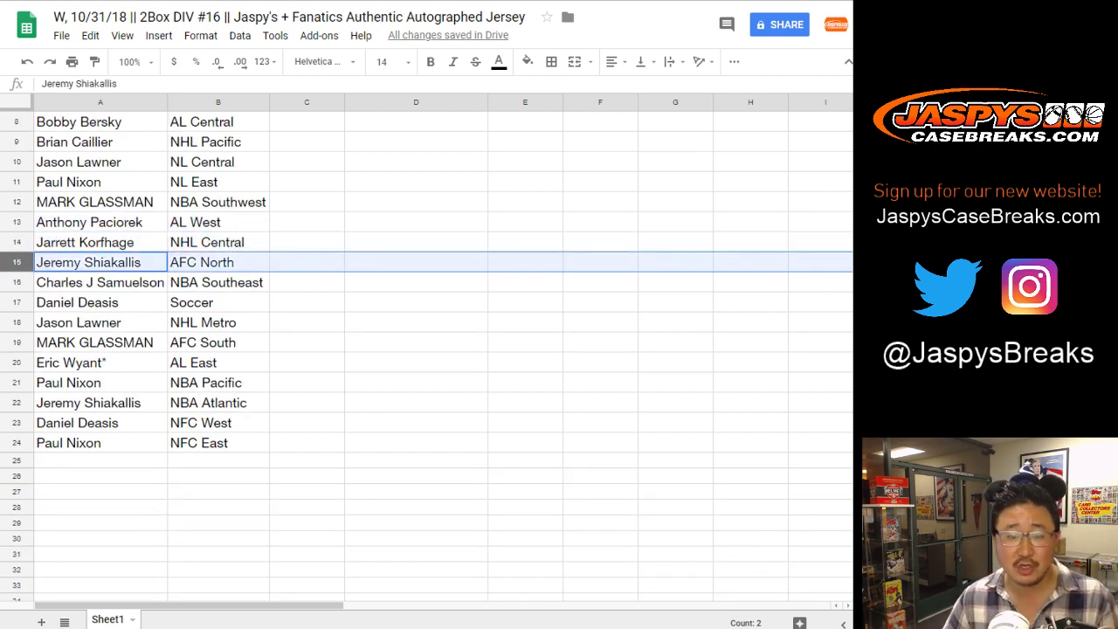
{"action": "left_click", "coordinate": [17, 282]}
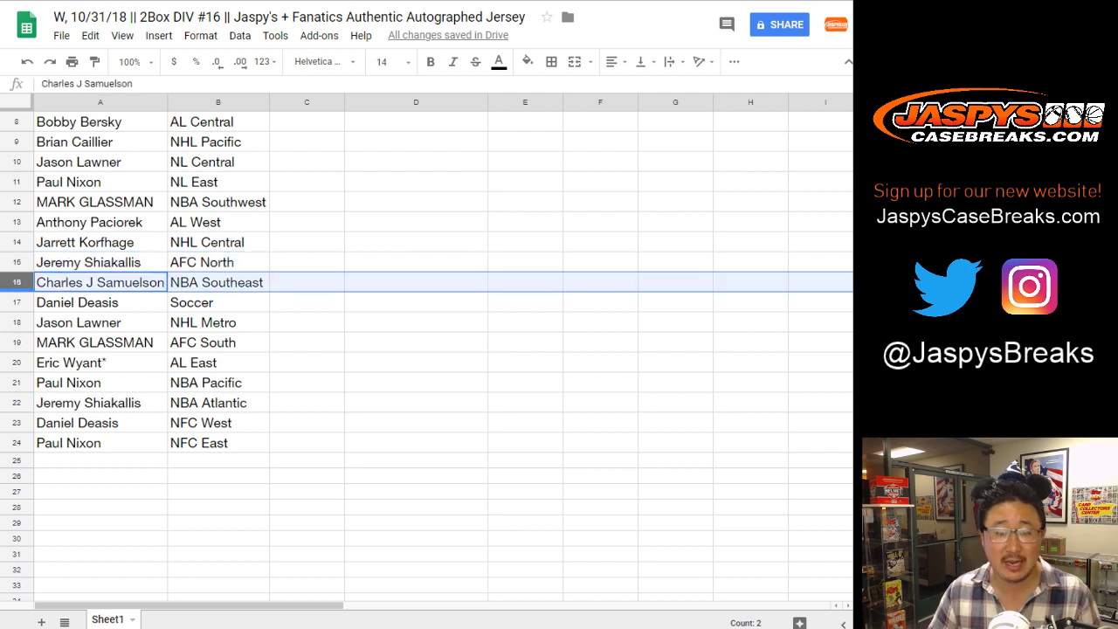
{"action": "left_click", "coordinate": [17, 302]}
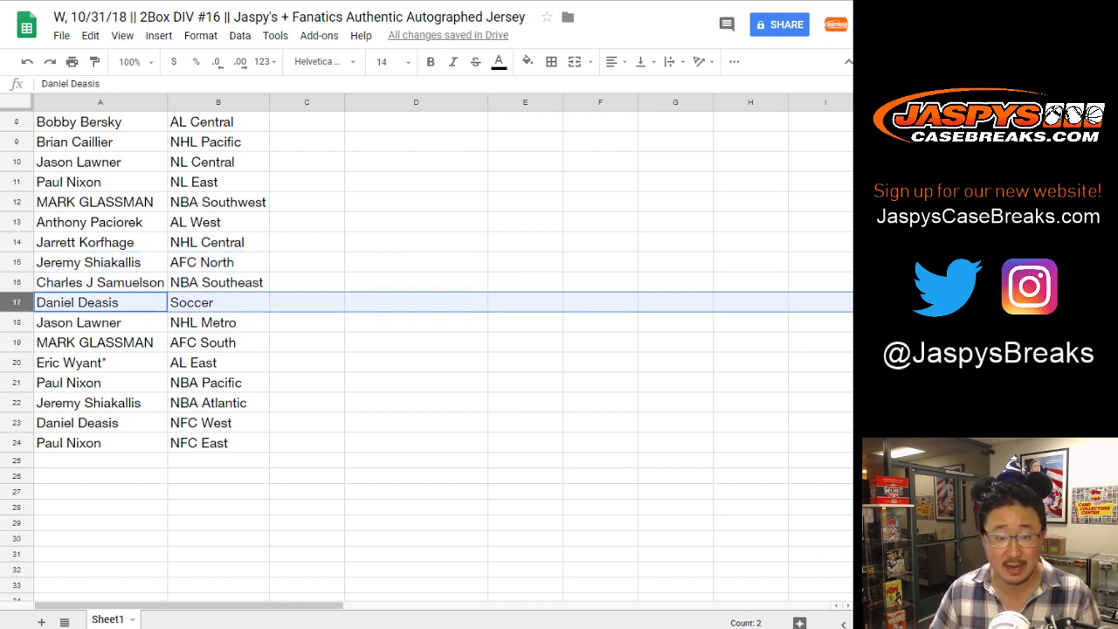
{"action": "left_click", "coordinate": [17, 322]}
{"action": "left_click", "coordinate": [17, 343]}
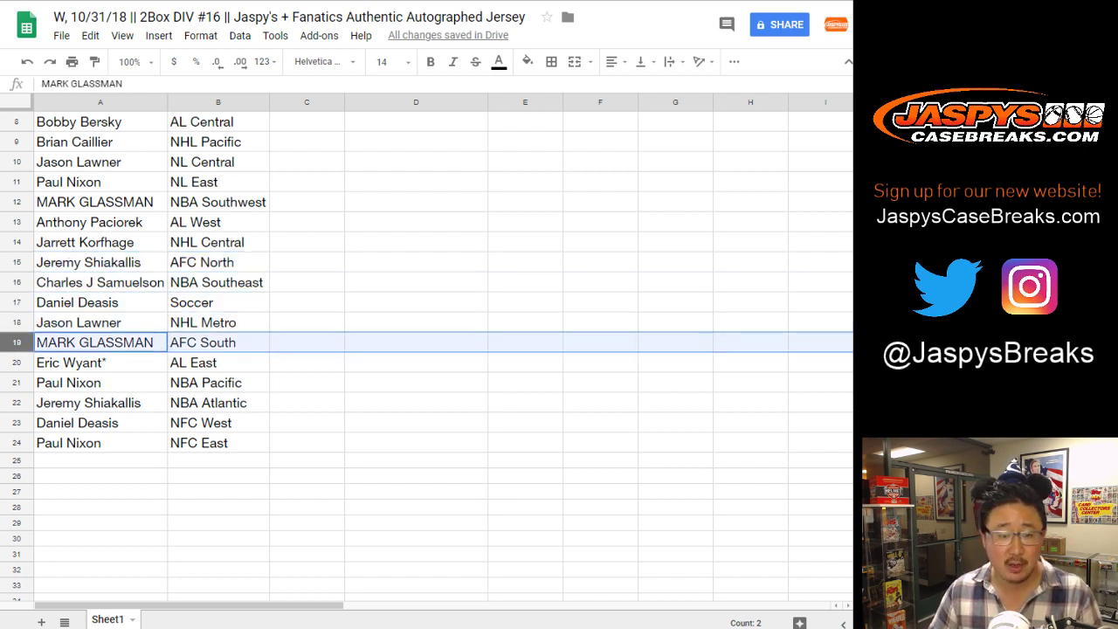
{"action": "scroll", "coordinate": [426, 349], "scroll_direction": "down", "scroll_amount": 2}
{"action": "left_click", "coordinate": [17, 262]}
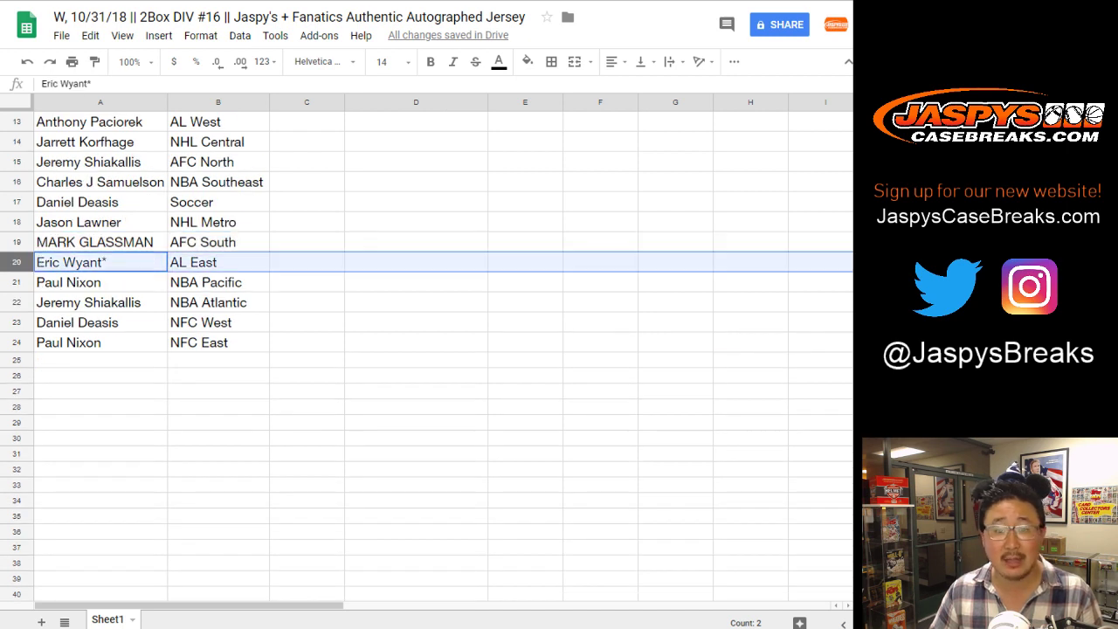
{"action": "left_click", "coordinate": [17, 282]}
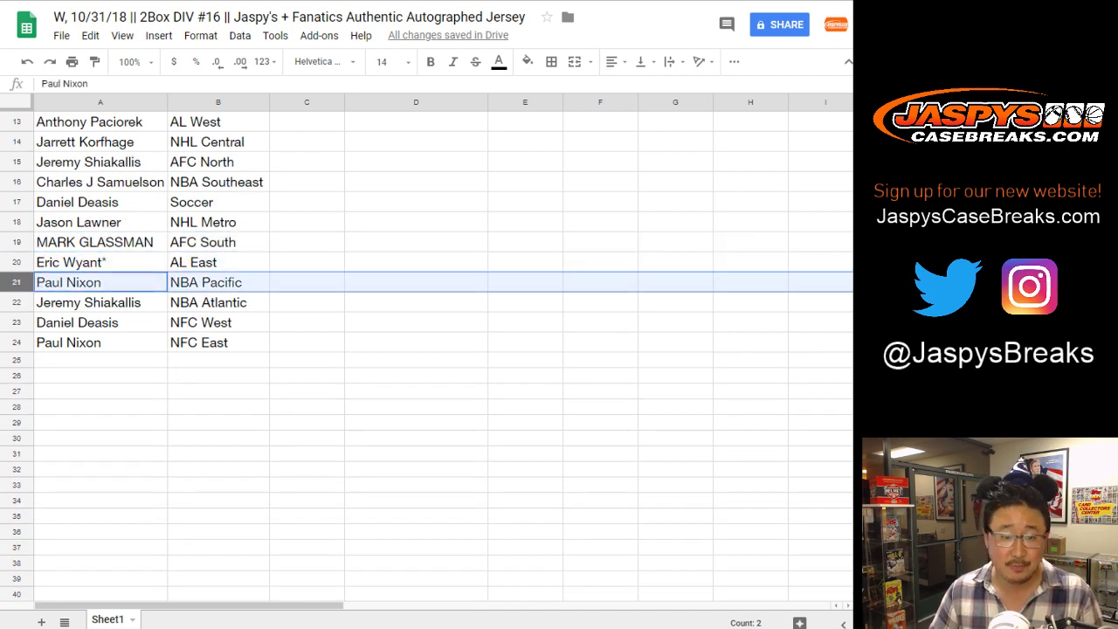
{"action": "left_click", "coordinate": [17, 302]}
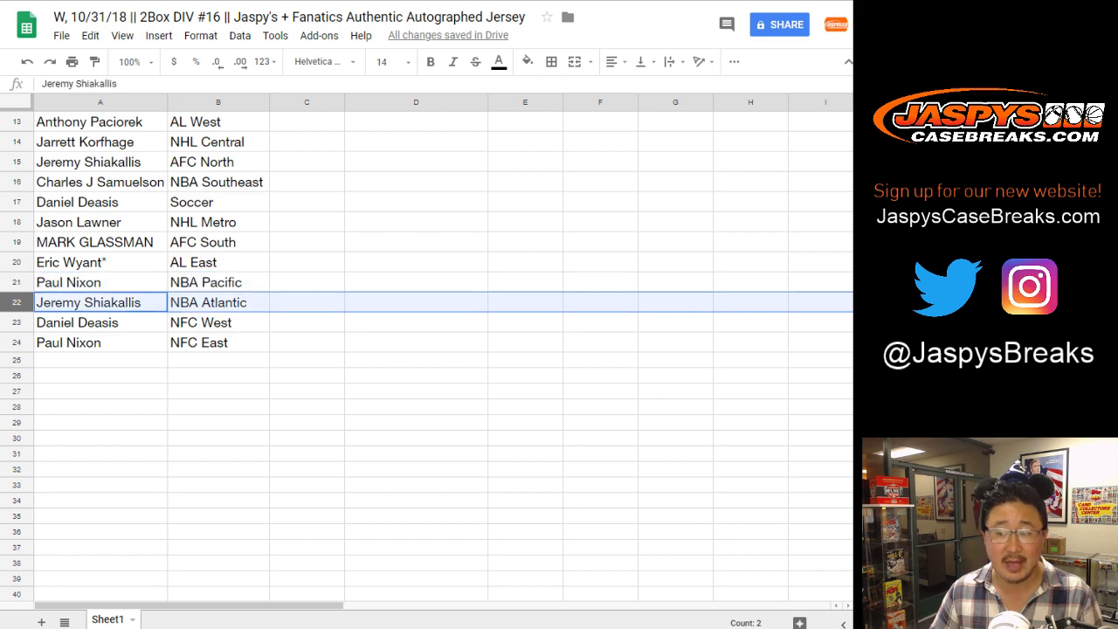
{"action": "left_click", "coordinate": [17, 322]}
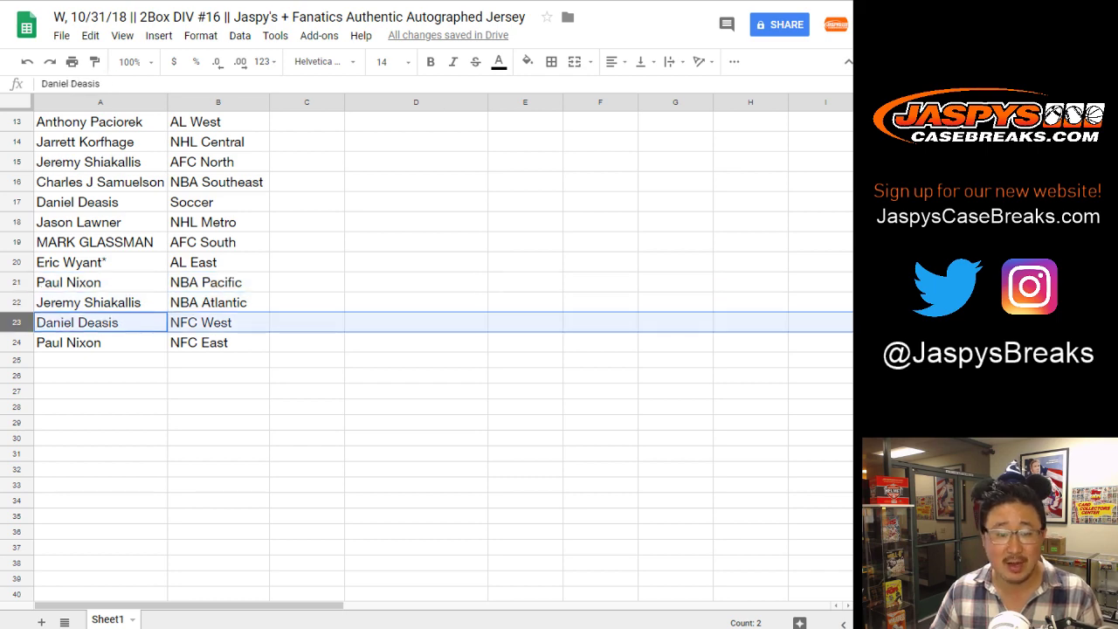
{"action": "left_click", "coordinate": [16, 343]}
{"action": "scroll", "coordinate": [17, 342], "scroll_direction": "up", "scroll_amount": 3}
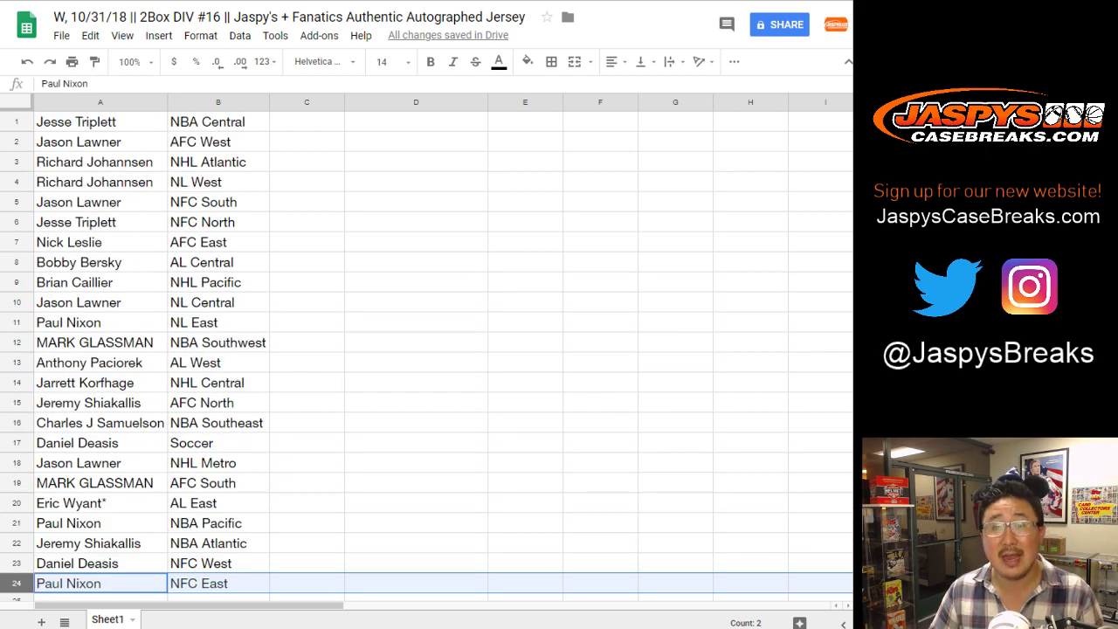
Step: Sort the whole sheet by the divisions in column B, A → Z
{"action": "left_click", "coordinate": [218, 102]}
{"action": "left_click", "coordinate": [239, 35]}
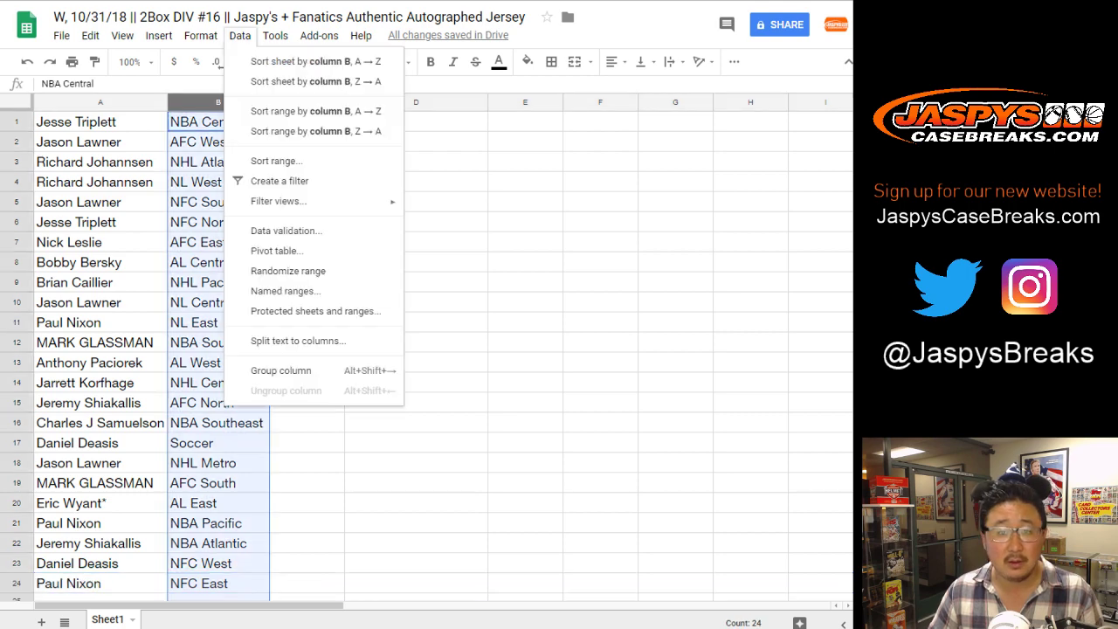
{"action": "left_click", "coordinate": [316, 61]}
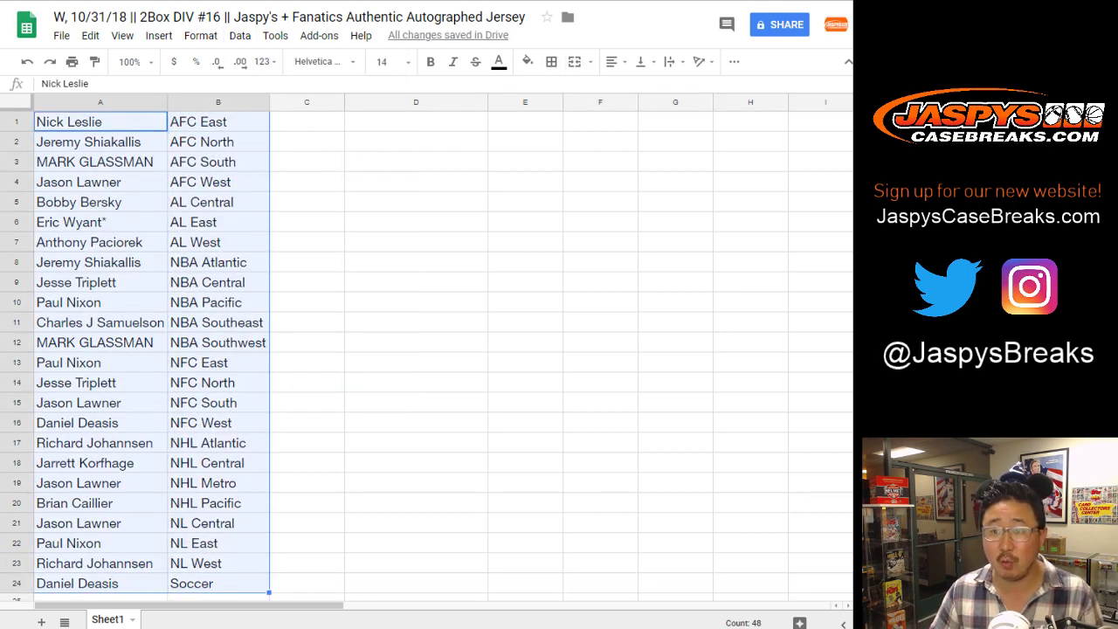
Step: Center-align the names and divisions in columns A and B, leaving cell C1 selected
{"action": "left_click", "coordinate": [612, 61]}
{"action": "left_click", "coordinate": [636, 86]}
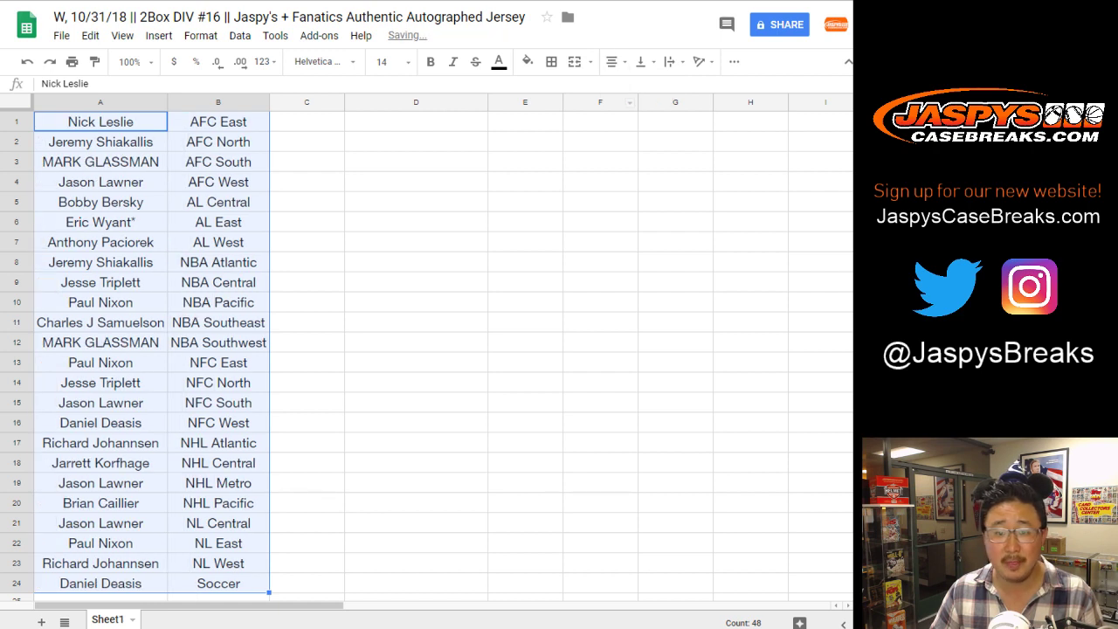
{"action": "left_click", "coordinate": [307, 121]}
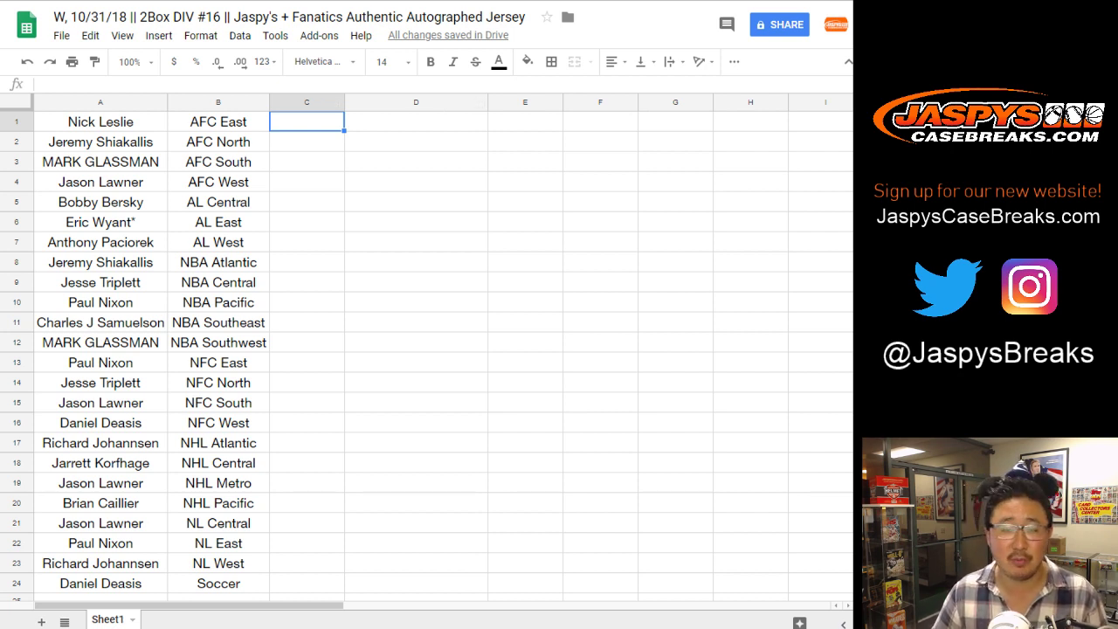
Step: Check the two-dice roll in the Dice Roller and randomize the list of box numbers eight times in the List Randomizer
{"action": "key", "text": "ctrl+Tab"}
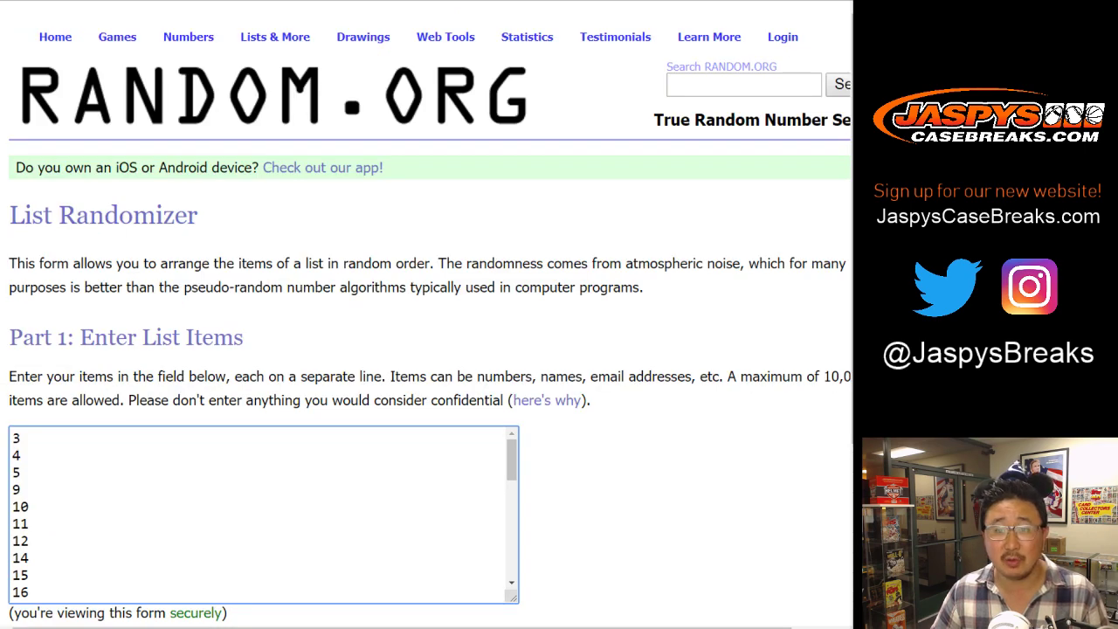
{"action": "key", "text": "ctrl+Tab"}
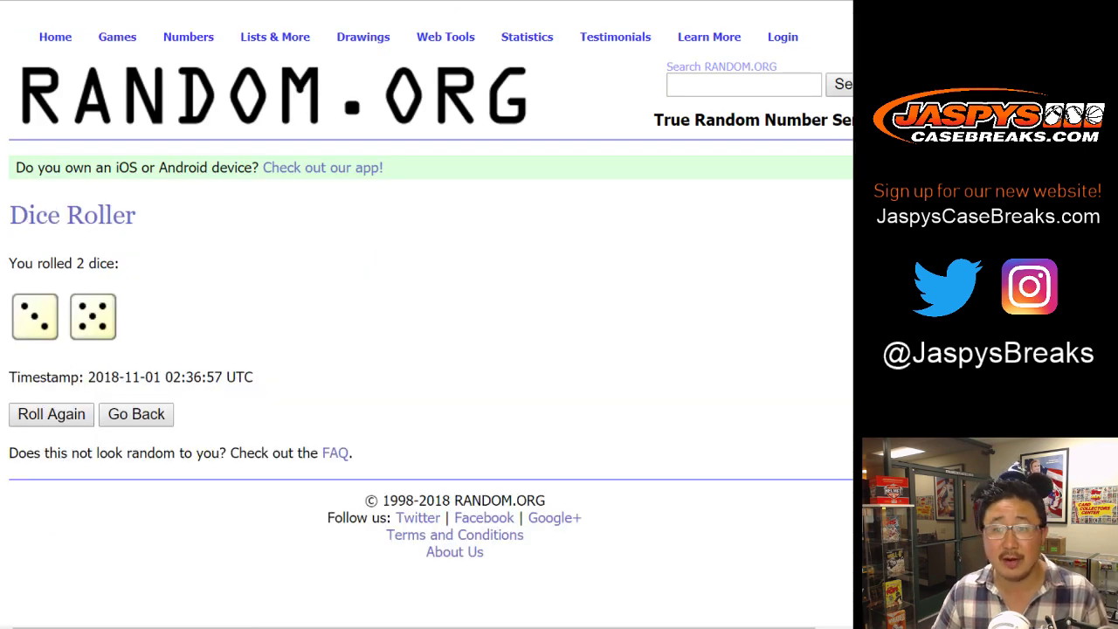
{"action": "key", "text": "ctrl+shift+Tab"}
{"action": "scroll", "coordinate": [428, 314], "scroll_direction": "down", "scroll_amount": 3}
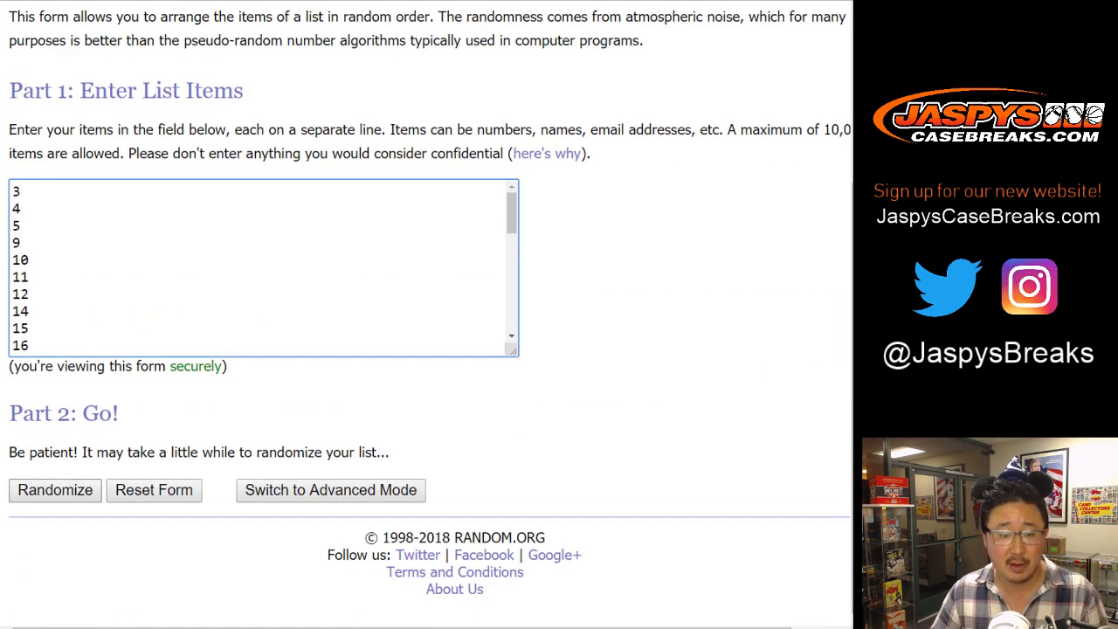
{"action": "left_click", "coordinate": [55, 490]}
{"action": "left_click", "coordinate": [55, 490]}
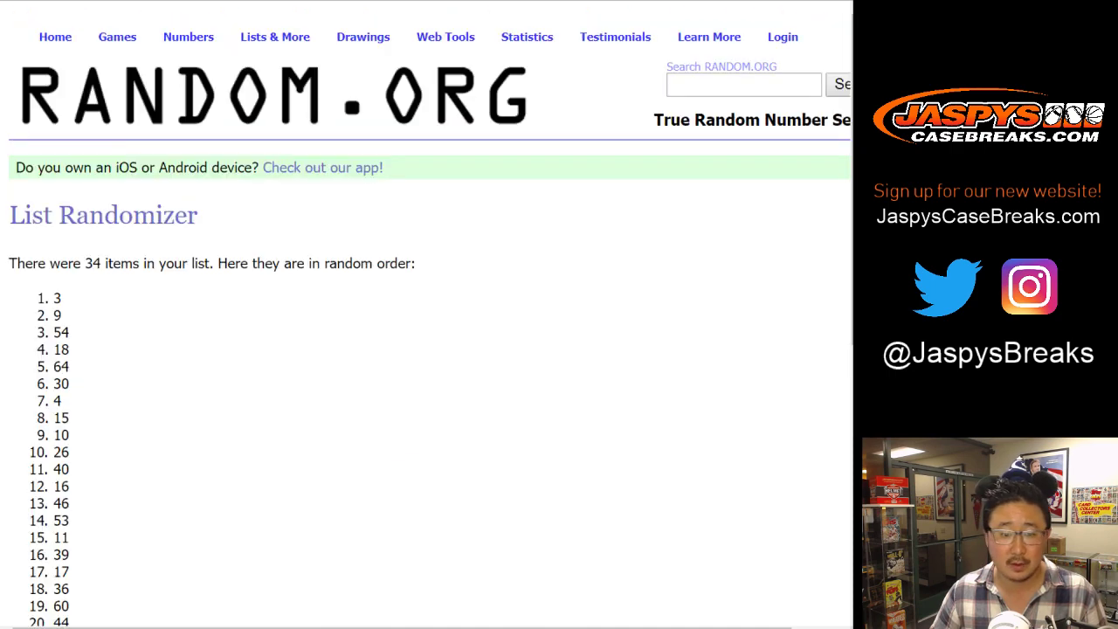
{"action": "scroll", "coordinate": [55, 490], "scroll_direction": "down", "scroll_amount": 6}
{"action": "left_click", "coordinate": [55, 490]}
{"action": "scroll", "coordinate": [55, 490], "scroll_direction": "down", "scroll_amount": 6}
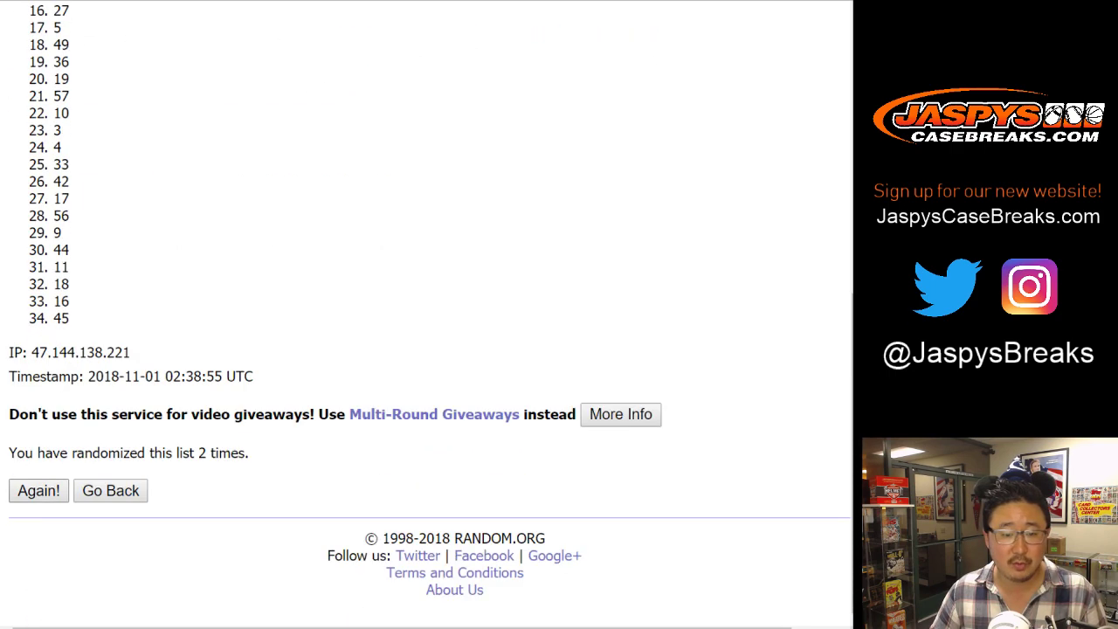
{"action": "left_click", "coordinate": [43, 490]}
{"action": "scroll", "coordinate": [44, 491], "scroll_direction": "down", "scroll_amount": 6}
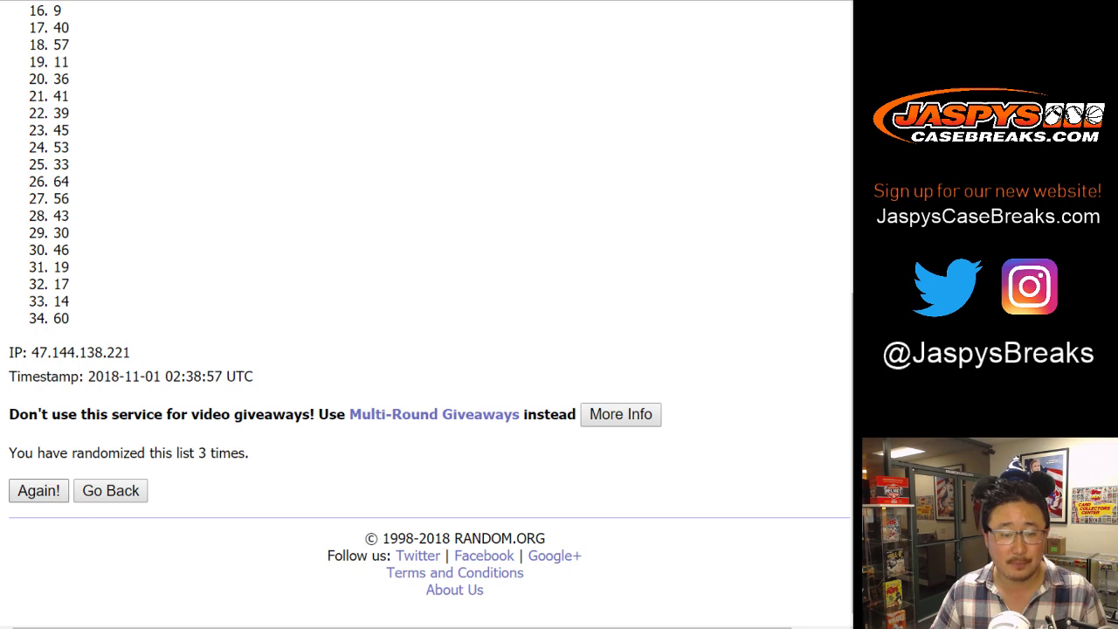
{"action": "left_click", "coordinate": [39, 490]}
{"action": "scroll", "coordinate": [38, 490], "scroll_direction": "down", "scroll_amount": 6}
{"action": "left_click", "coordinate": [39, 490]}
{"action": "scroll", "coordinate": [39, 490], "scroll_direction": "down", "scroll_amount": 6}
{"action": "left_click", "coordinate": [39, 490]}
{"action": "scroll", "coordinate": [38, 490], "scroll_direction": "down", "scroll_amount": 6}
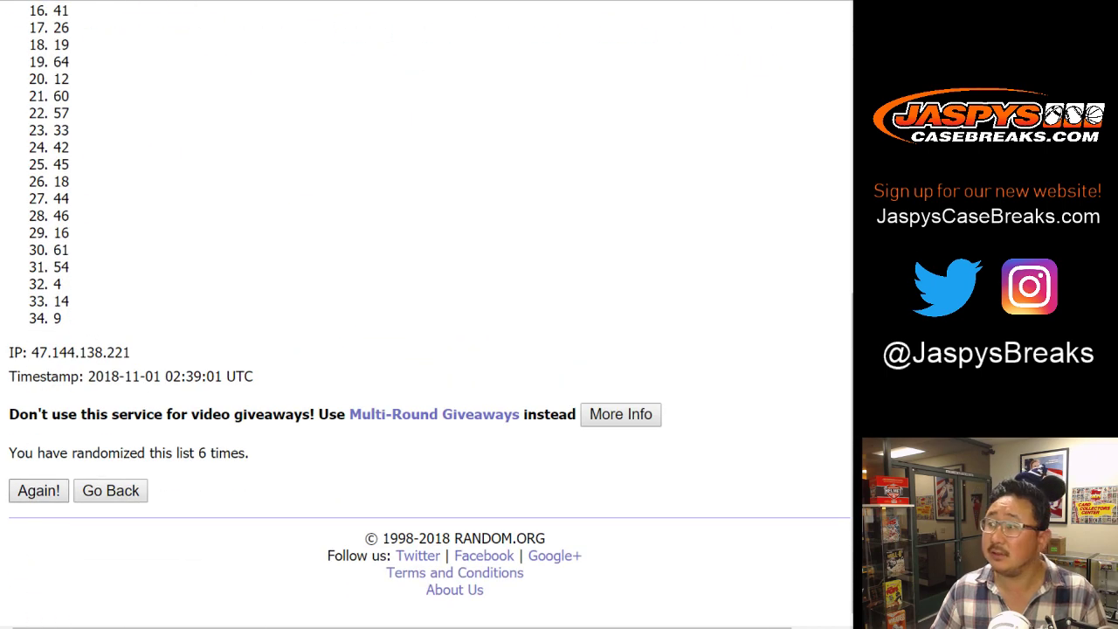
{"action": "left_click", "coordinate": [39, 489]}
{"action": "scroll", "coordinate": [38, 490], "scroll_direction": "down", "scroll_amount": 6}
{"action": "left_click", "coordinate": [38, 490]}
{"action": "scroll", "coordinate": [428, 315], "scroll_direction": "down", "scroll_amount": 6}
{"action": "scroll", "coordinate": [427, 314], "scroll_direction": "up", "scroll_amount": 8}
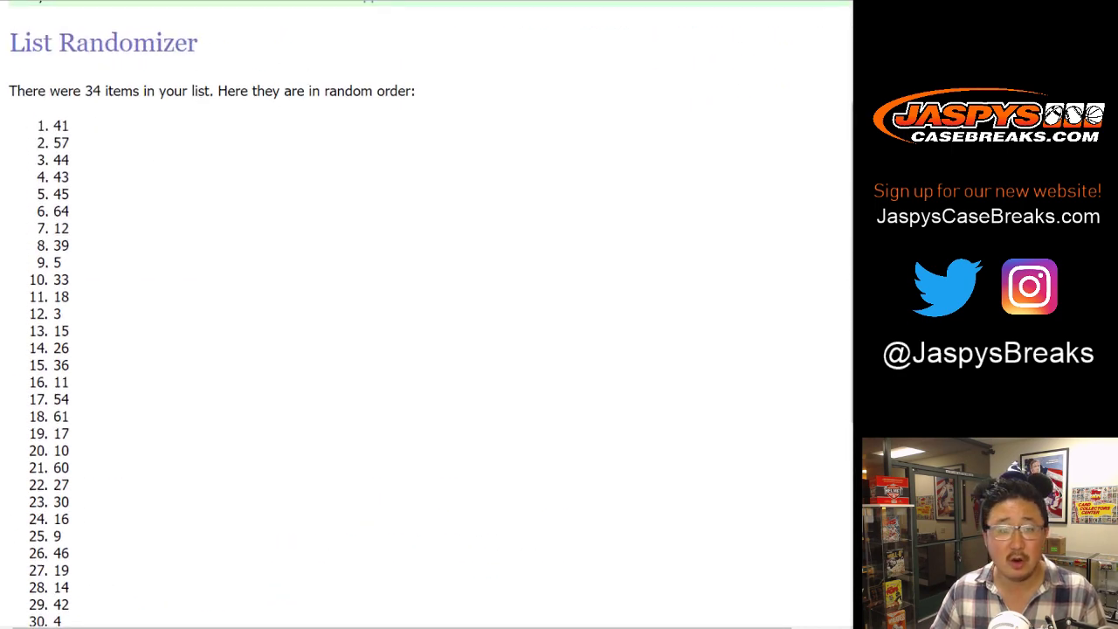
Step: Highlight the first two numbers of the randomized list and look over the division pairings in the spreadsheet
{"action": "left_click_drag", "start_coordinate": [54, 126], "coordinate": [70, 144]}
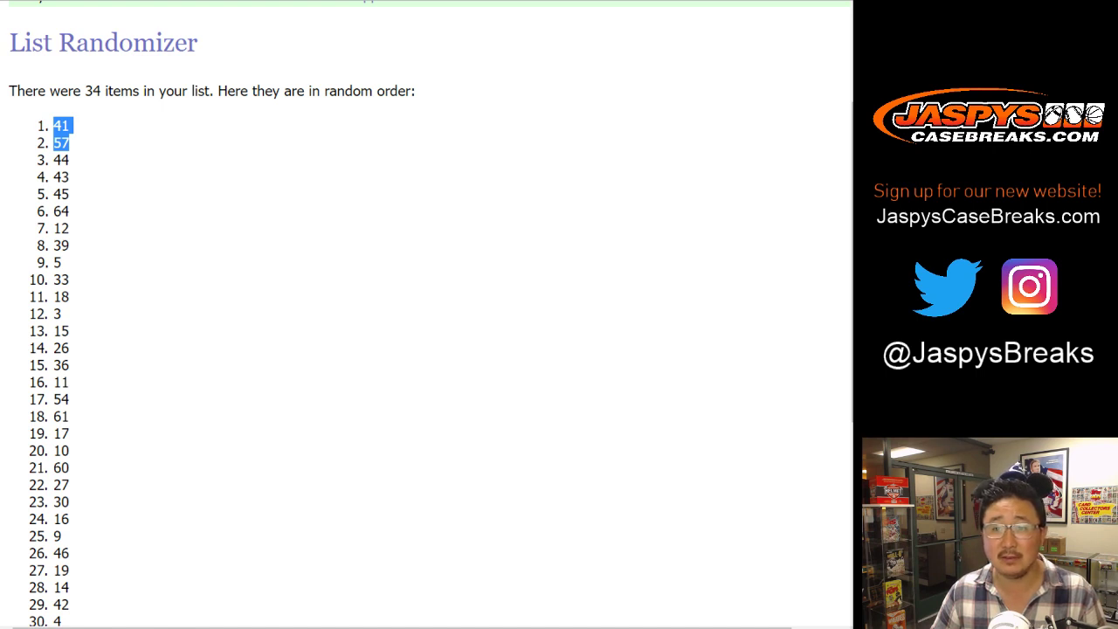
{"action": "key", "text": "ctrl+Tab"}
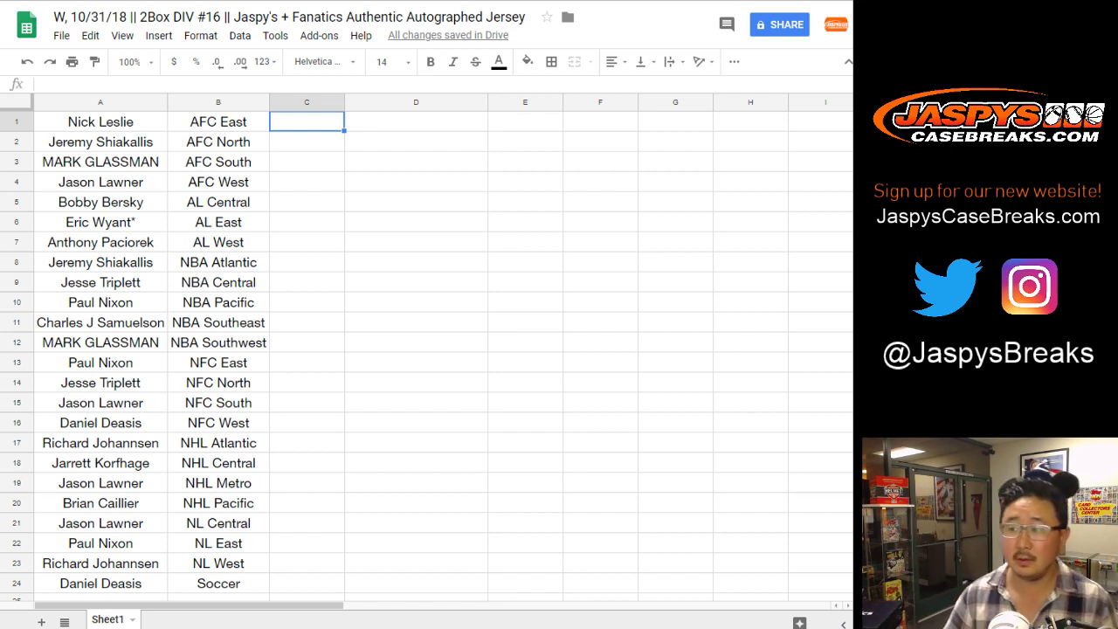
{"action": "key", "text": "ctrl+Tab"}
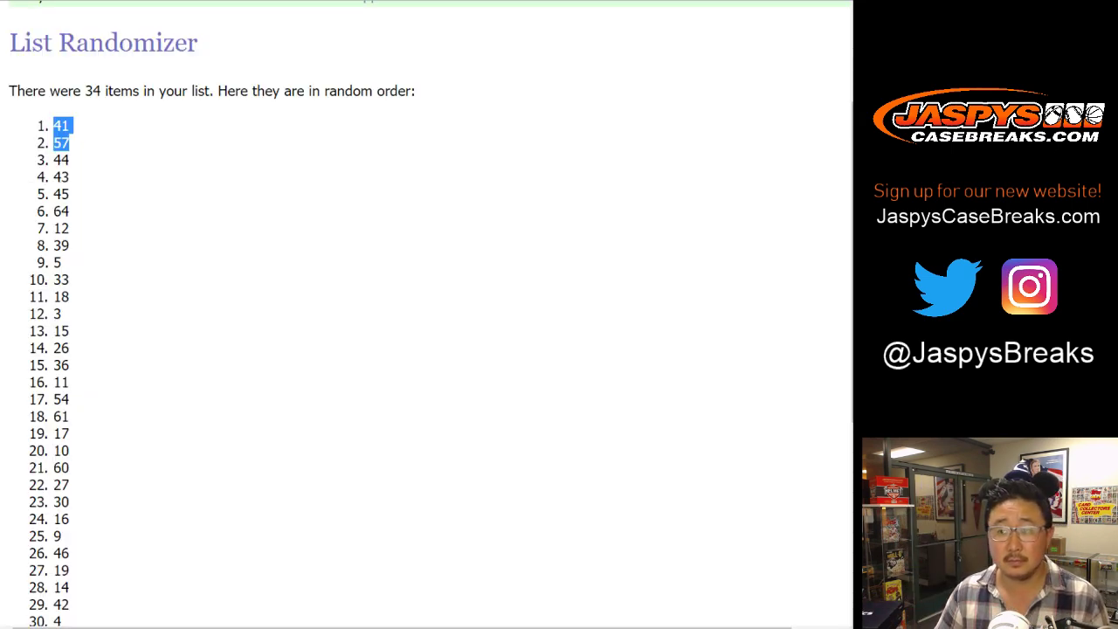
{"action": "key", "text": "alt+Tab"}
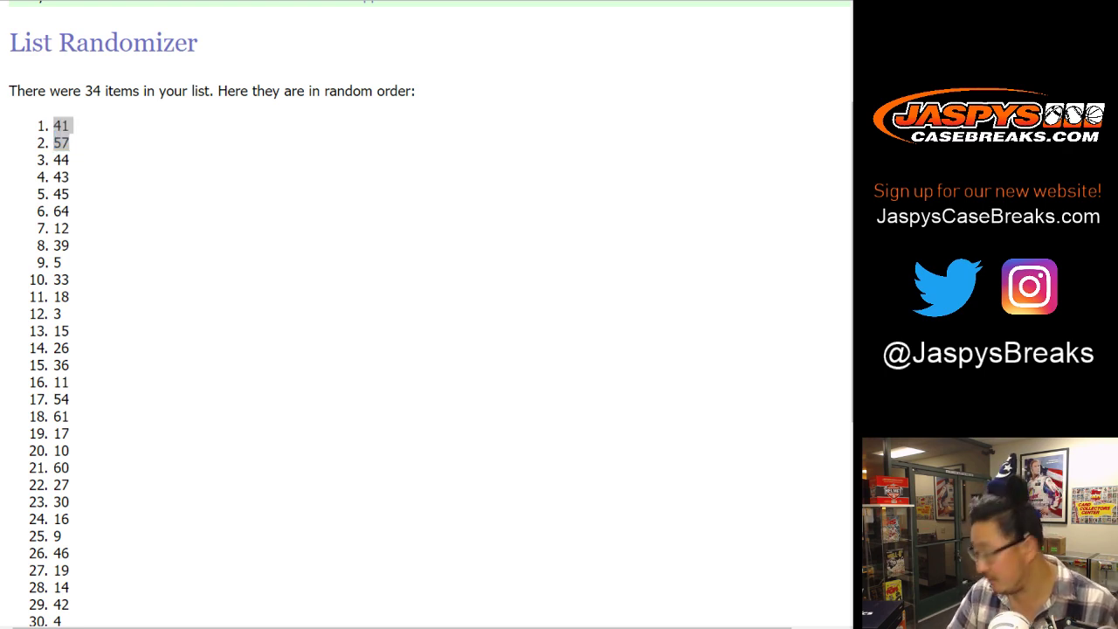
Step: Switch back to the spreadsheet and apply all borders to the full table of names and divisions in columns A and B
{"action": "key", "text": "alt+Tab"}
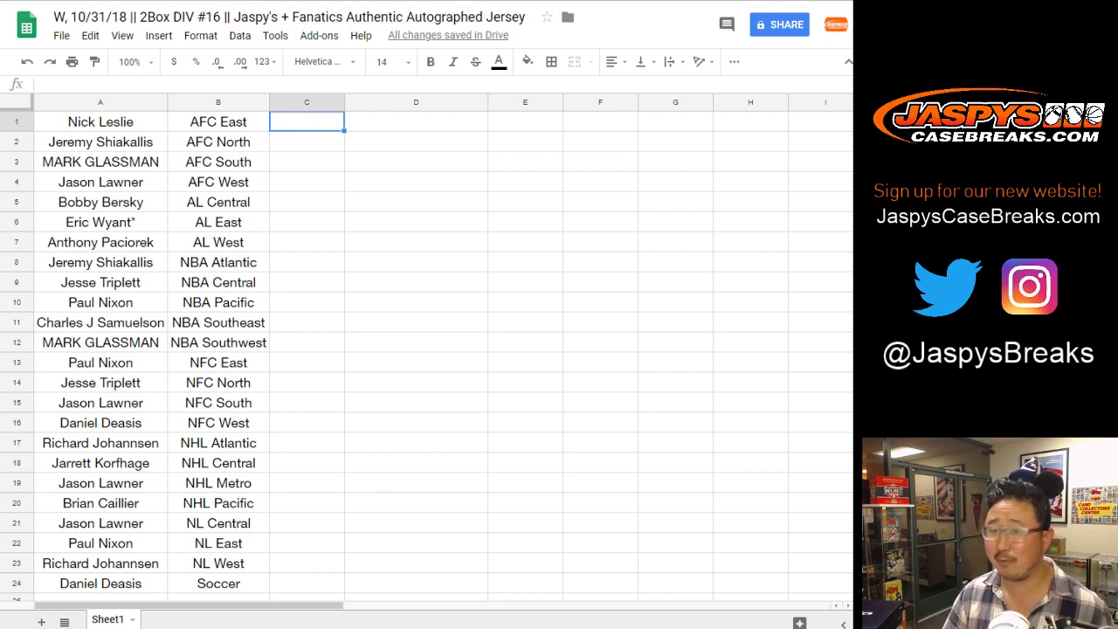
{"action": "key", "text": "ctrl+Tab"}
{"action": "key", "text": "alt+Tab"}
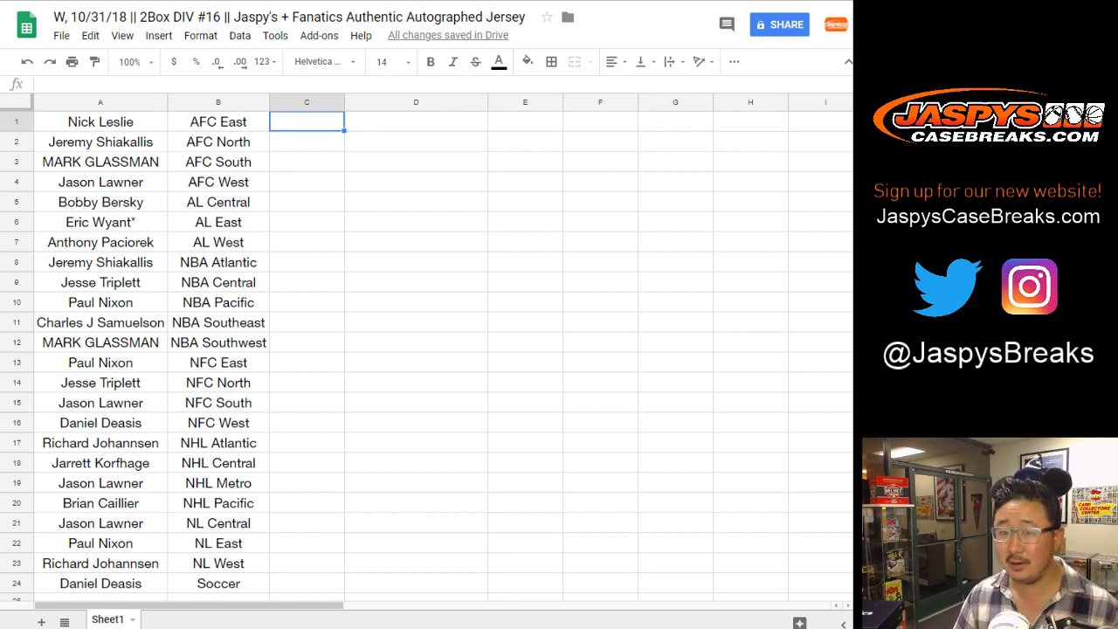
{"action": "left_click", "coordinate": [100, 122]}
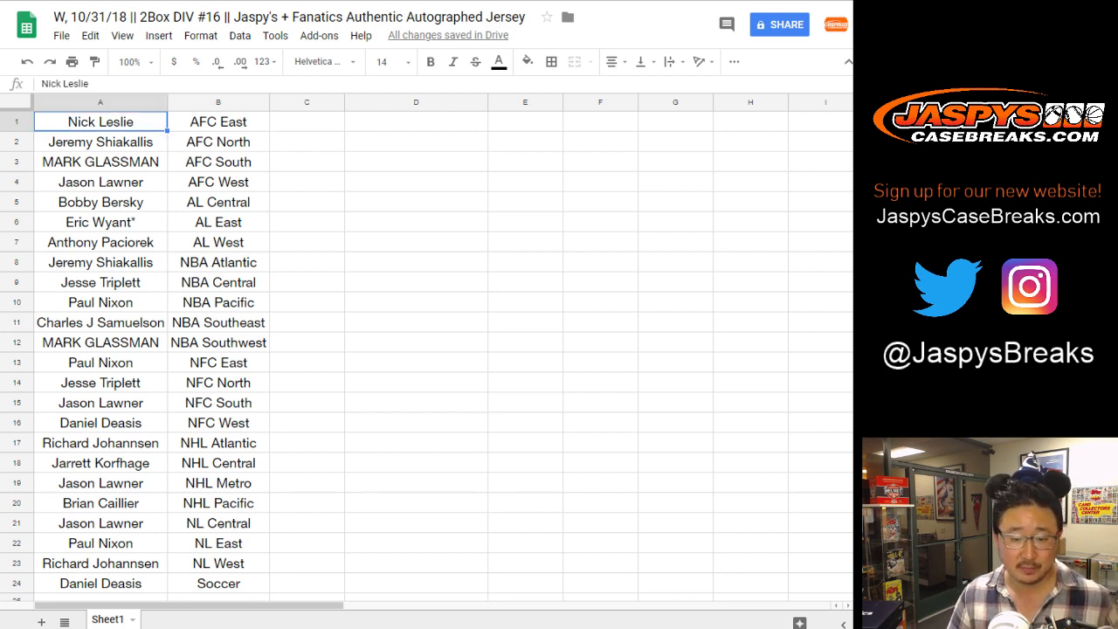
{"action": "key", "text": "ctrl+a"}
{"action": "left_click", "coordinate": [551, 62]}
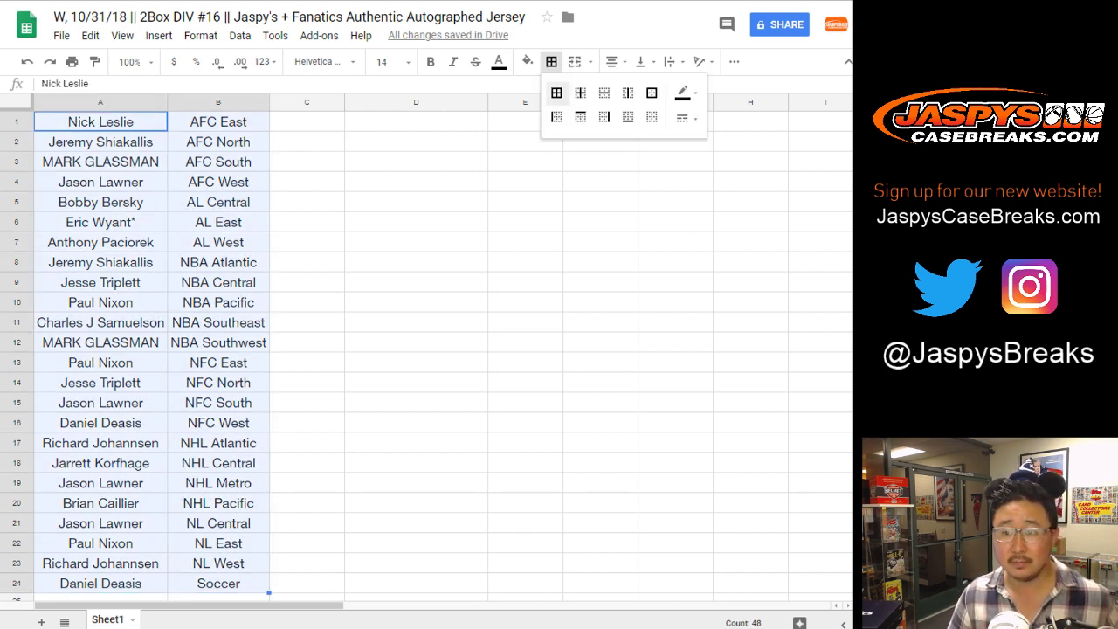
{"action": "left_click", "coordinate": [556, 93]}
Step: Print one copy of the current sheet in portrait on Letter paper, fit to width, using the Samsung M2020 Series printer
{"action": "left_click", "coordinate": [72, 61]}
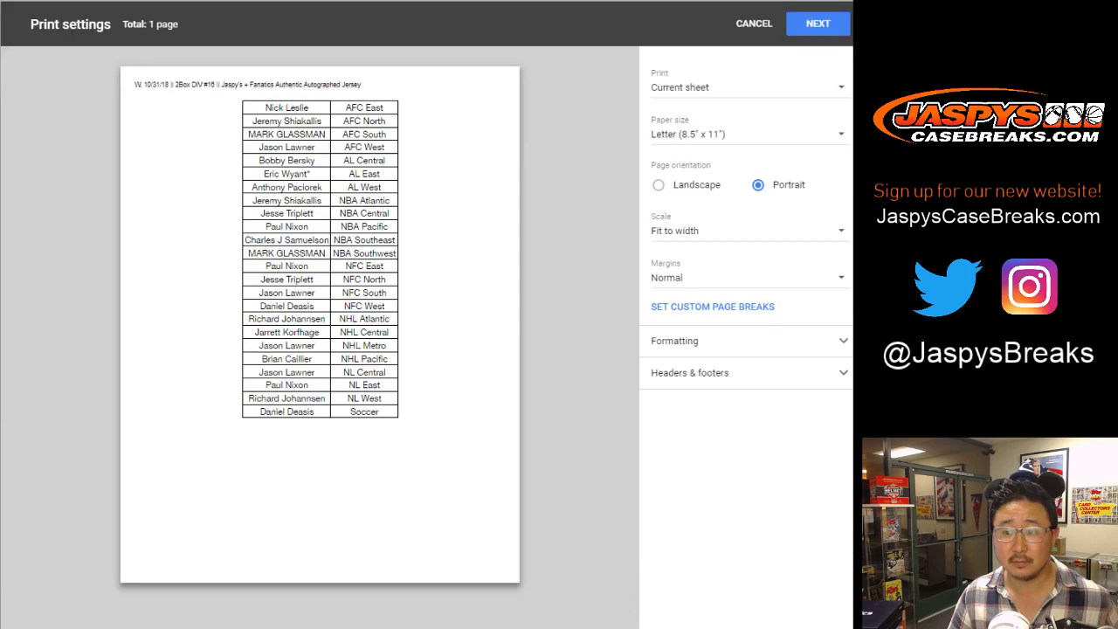
{"action": "left_click", "coordinate": [817, 23]}
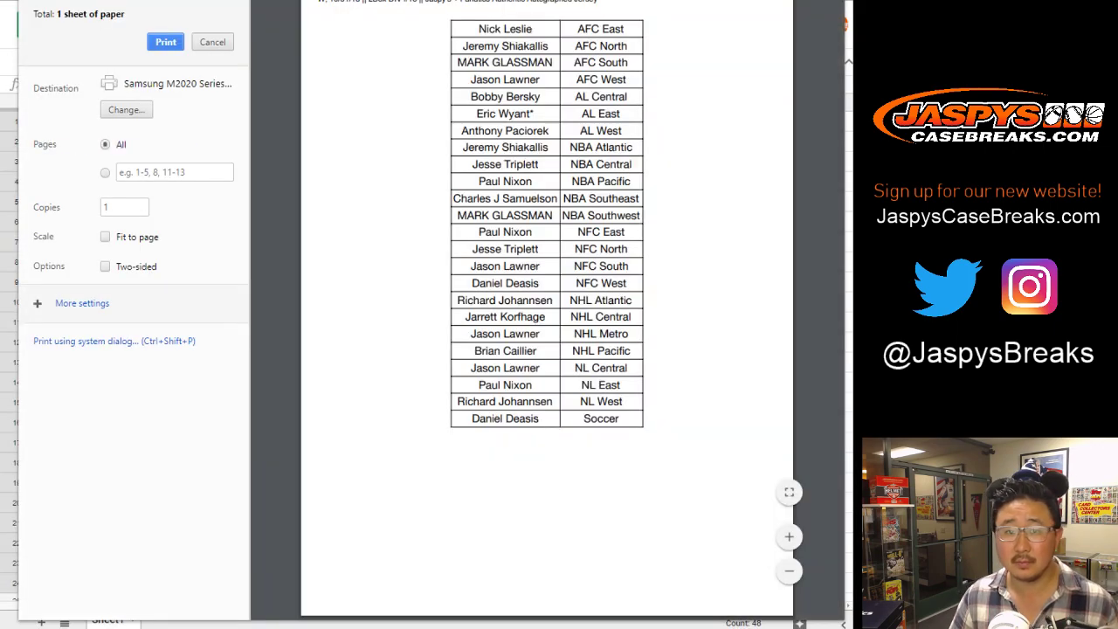
{"action": "left_click", "coordinate": [166, 41]}
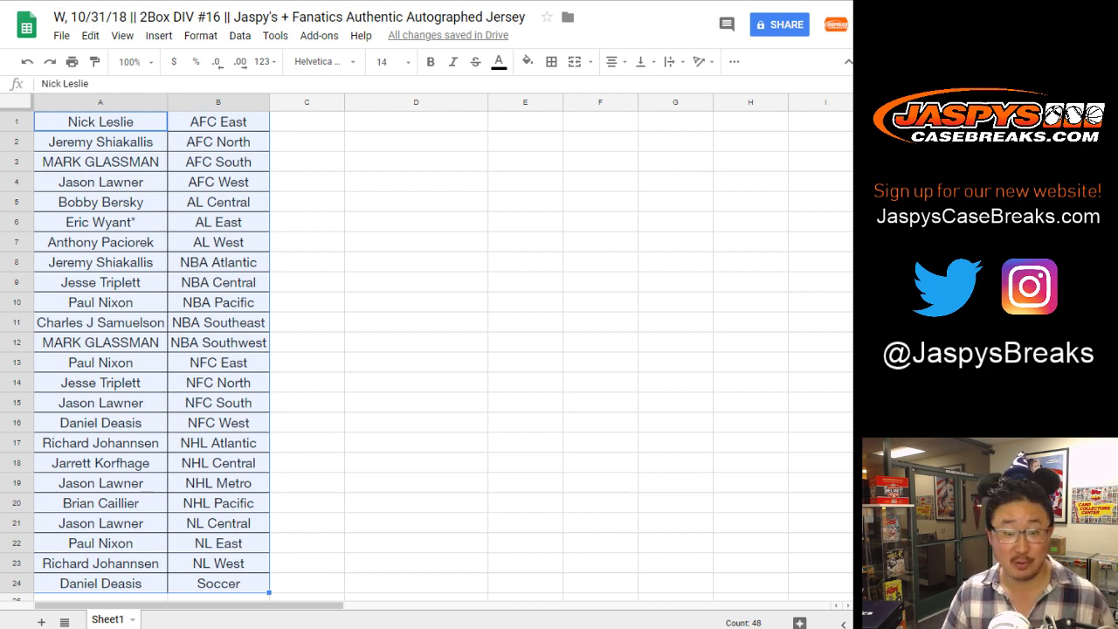
Step: Highlight the NBA Pacific, NHL Pacific and AFC North rows one at a time and finish with cell C1 selected
{"action": "left_click", "coordinate": [16, 302]}
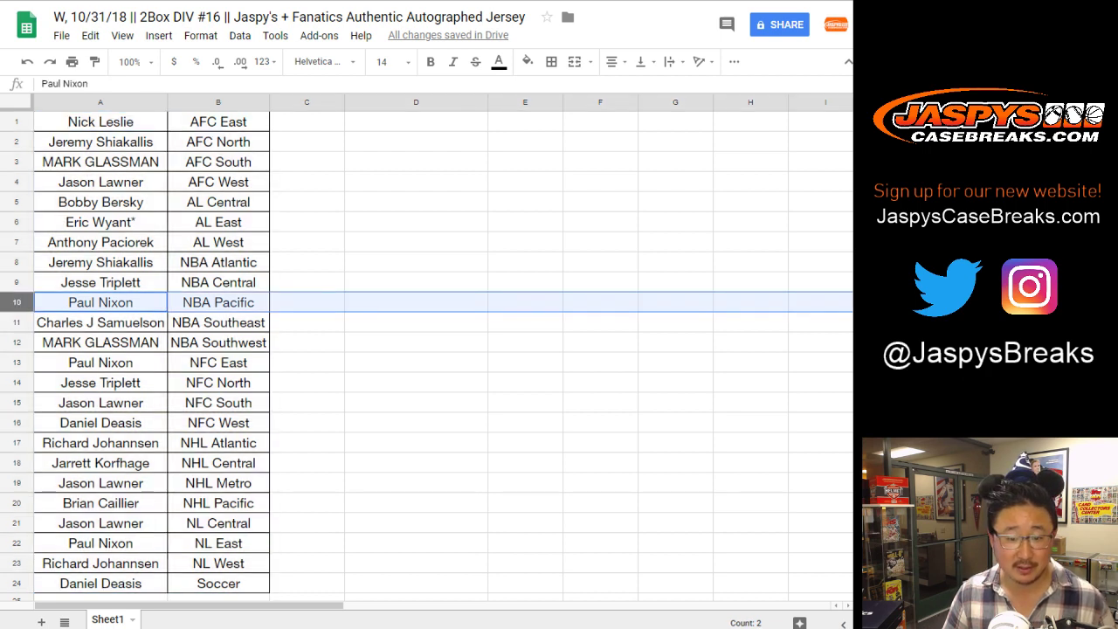
{"action": "left_click", "coordinate": [17, 503]}
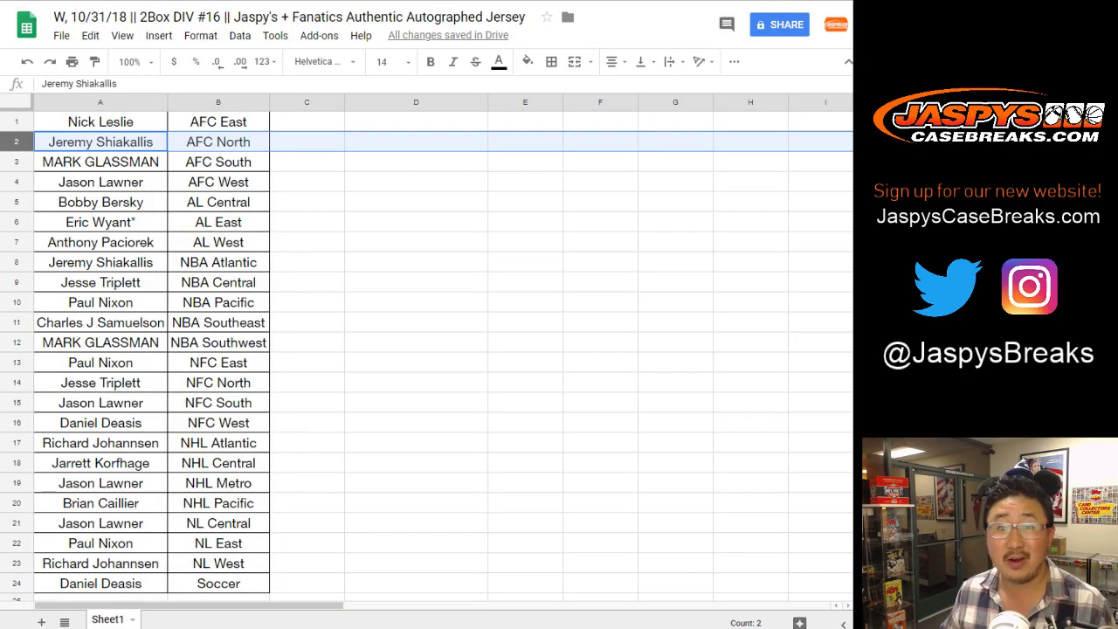
{"action": "left_click", "coordinate": [306, 122]}
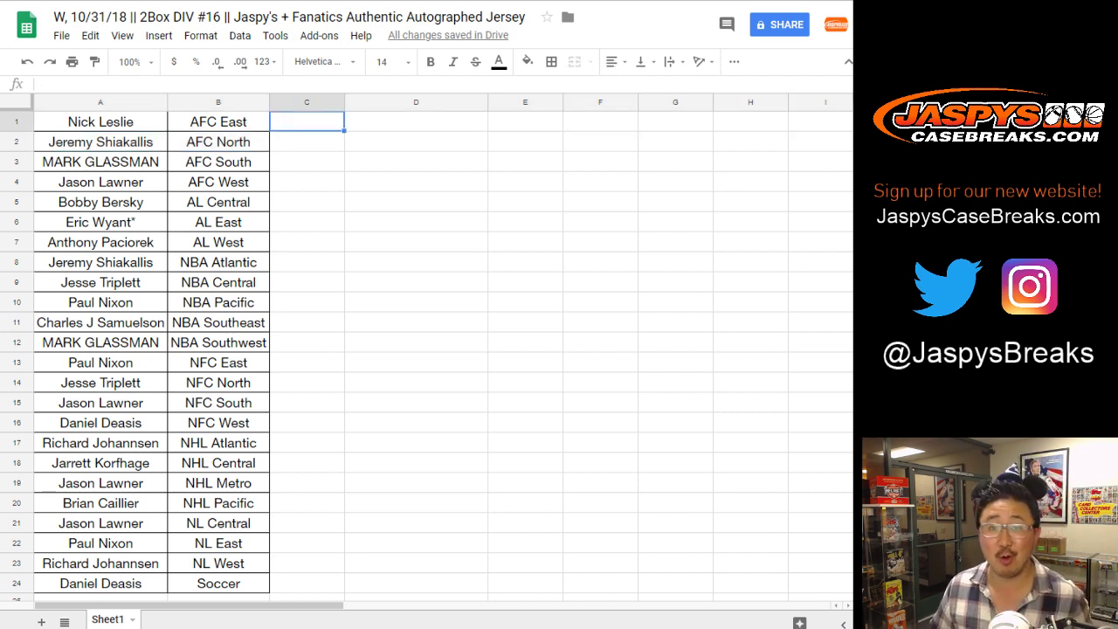